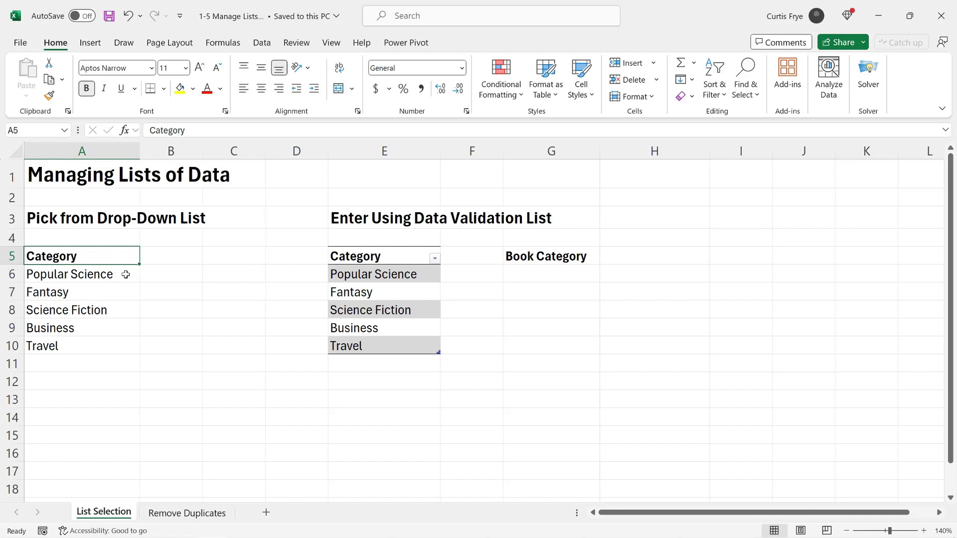
click(126, 275)
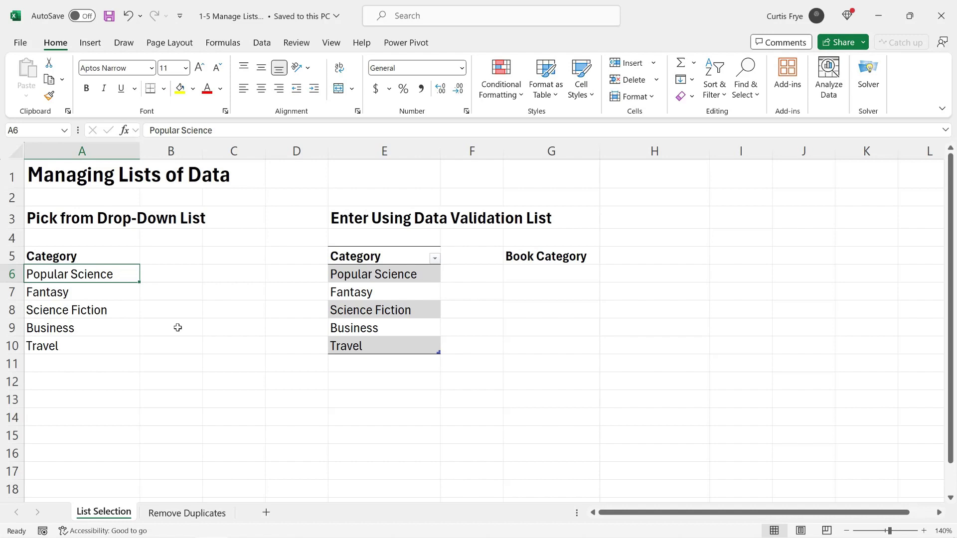
click(127, 363)
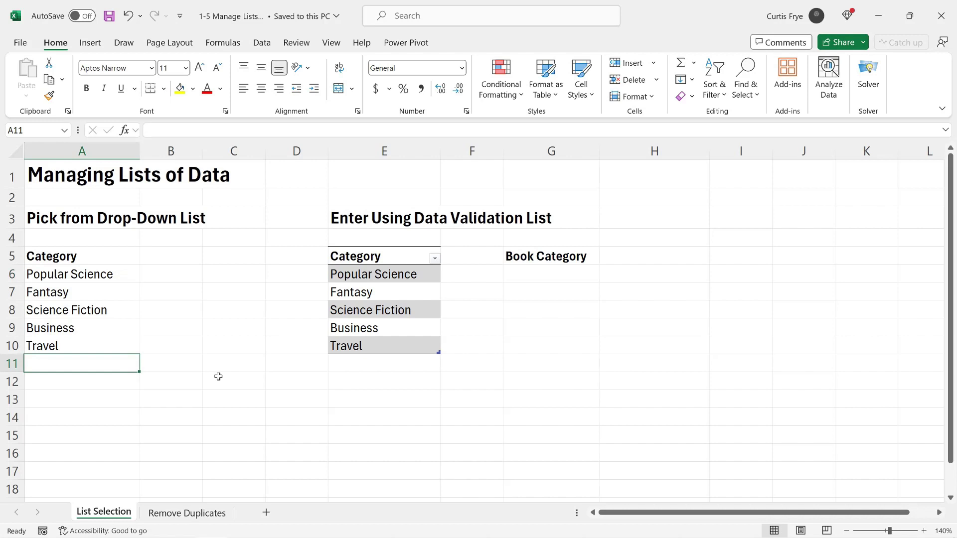
text(Pop)
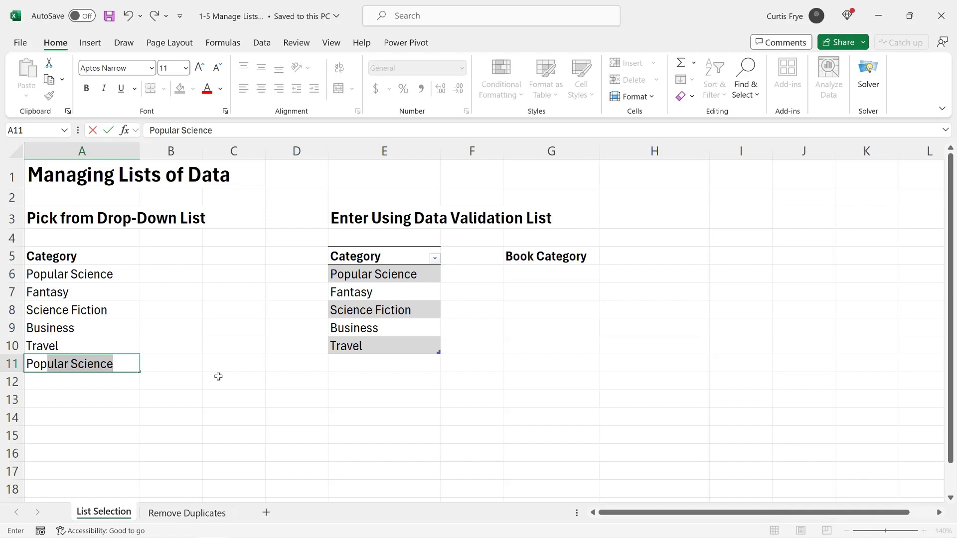
key(Escape)
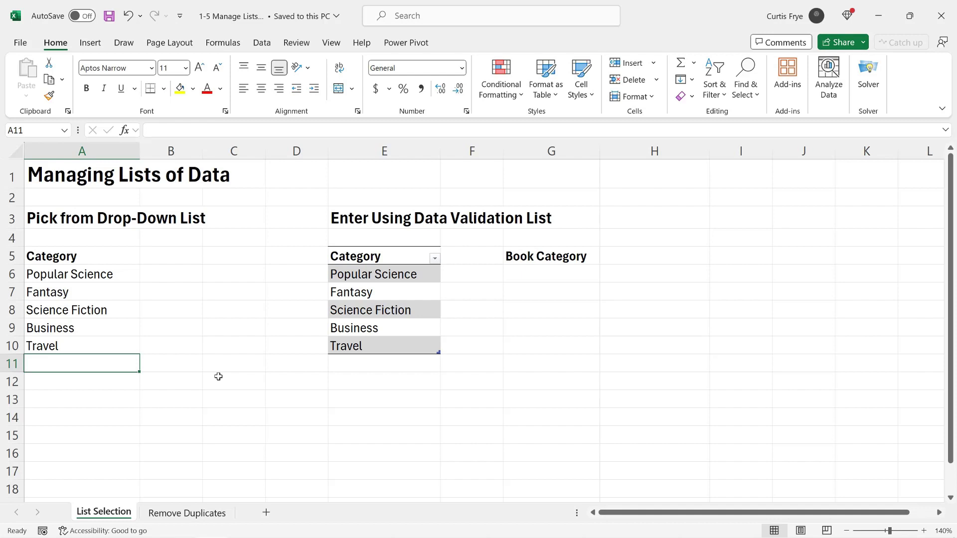
Step: Enter Science Fiction in cell A11 by picking it from the drop-down list of existing column entries
right_click(105, 368)
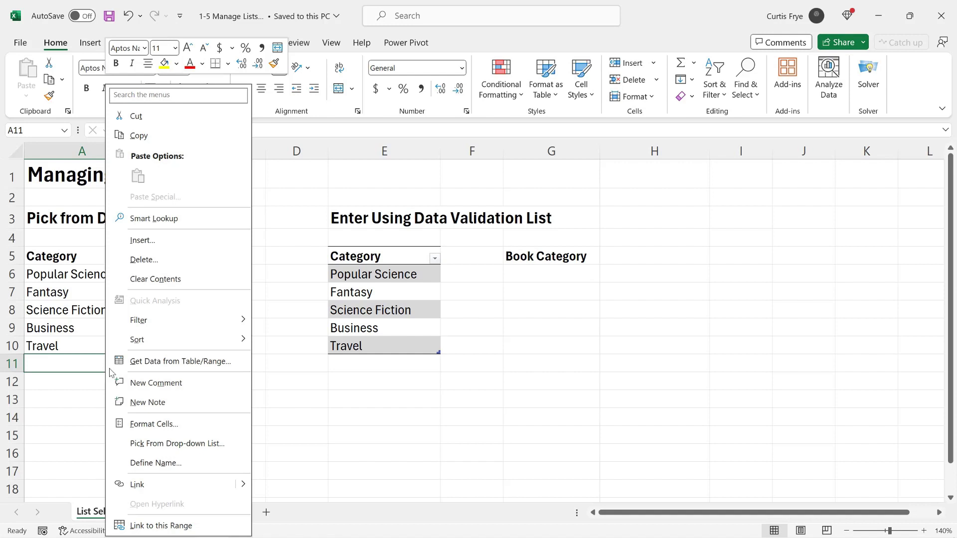
click(229, 444)
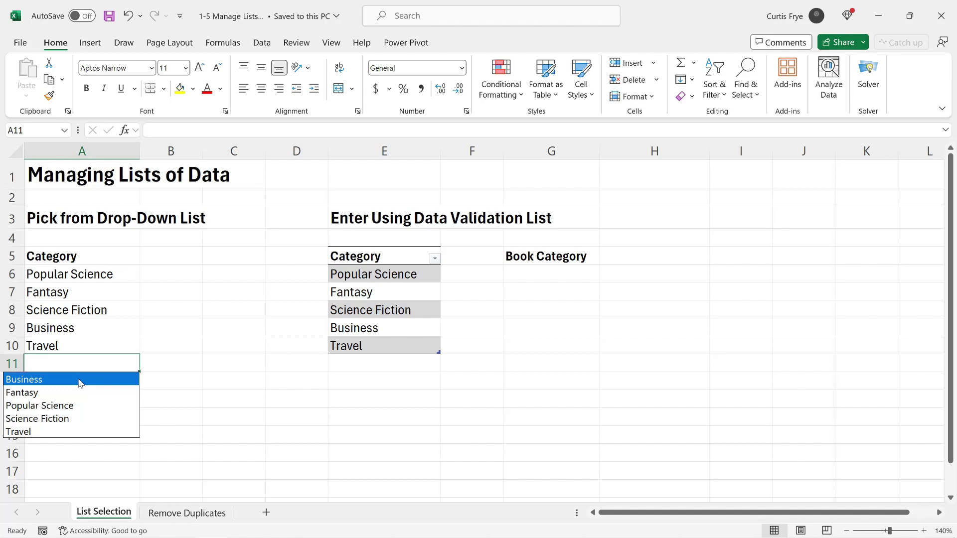
click(85, 420)
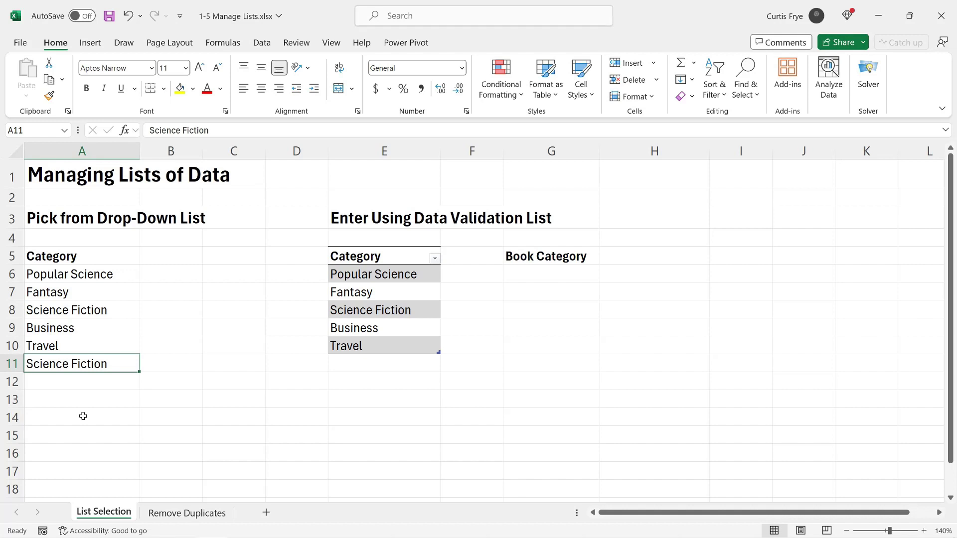
Step: Remove bold from the Category header in A5 and fill cell A12 with Fantasy from the pick list of column entries
click(101, 258)
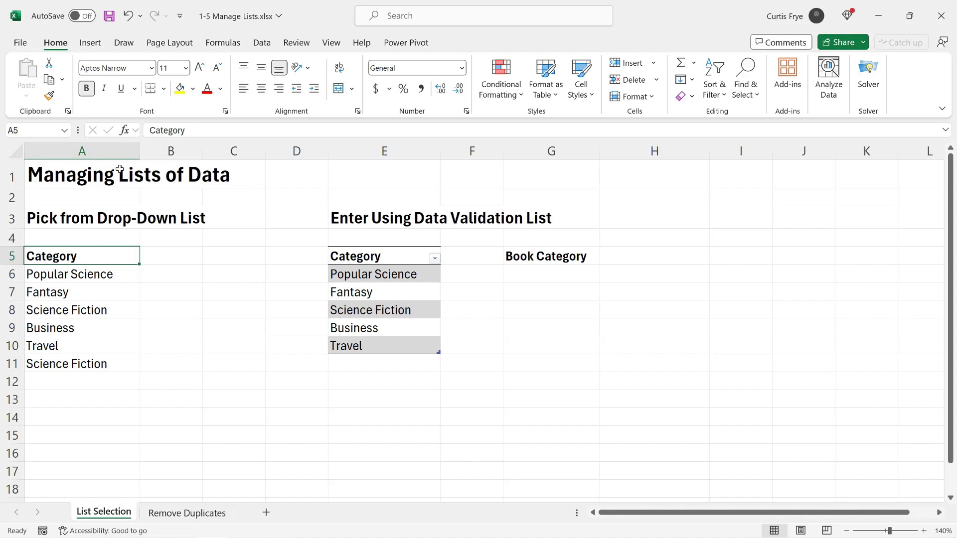
click(87, 89)
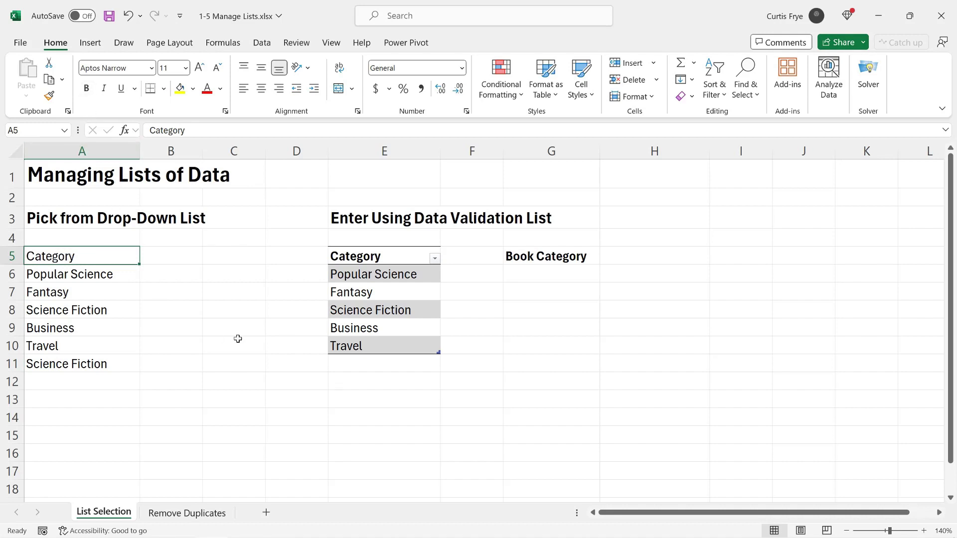
right_click(100, 381)
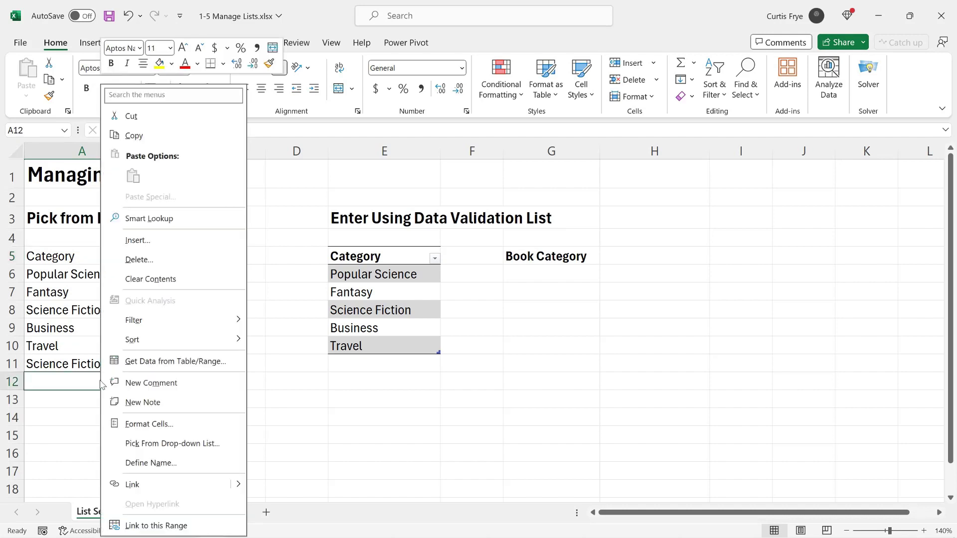
click(231, 447)
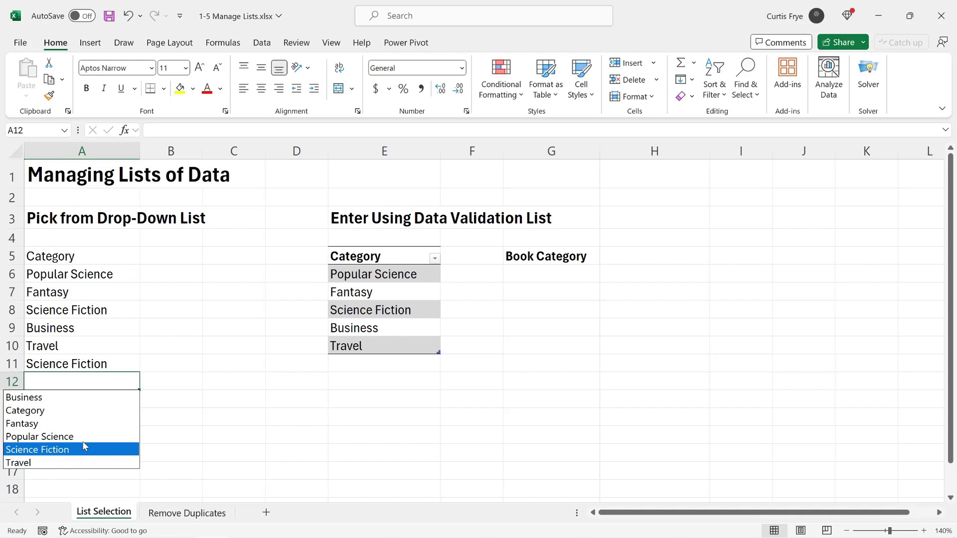
click(82, 423)
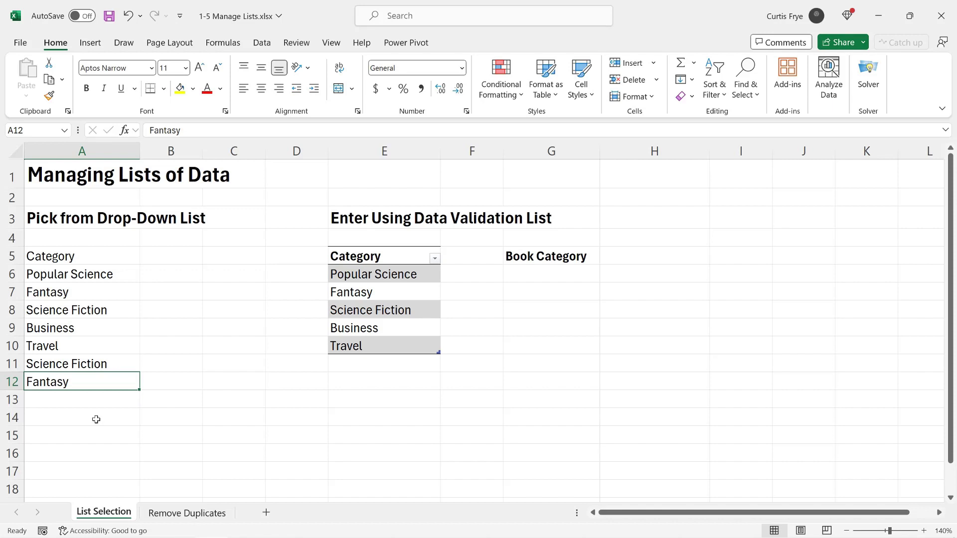
Step: Check which entries the pick list offers for cell A14, separated from the category list by a blank row
click(97, 417)
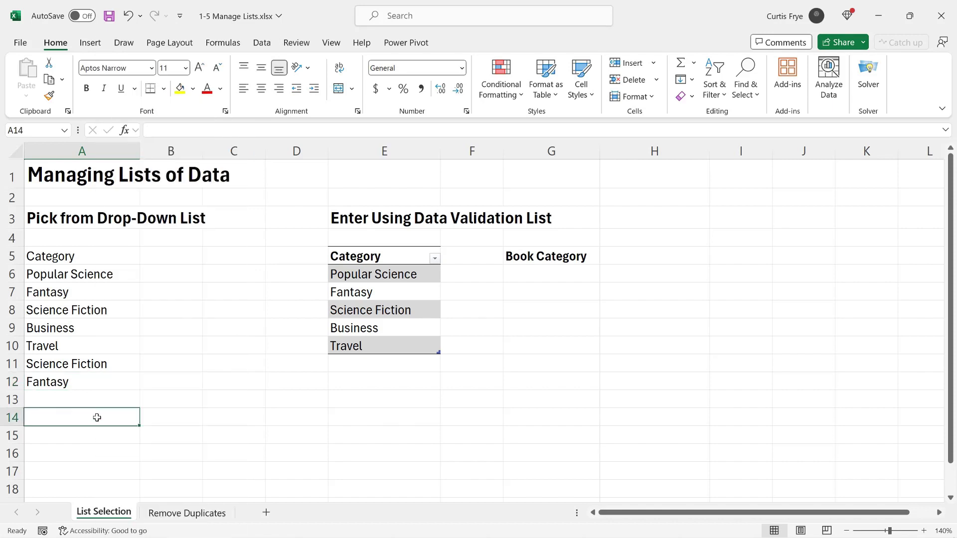
right_click(97, 419)
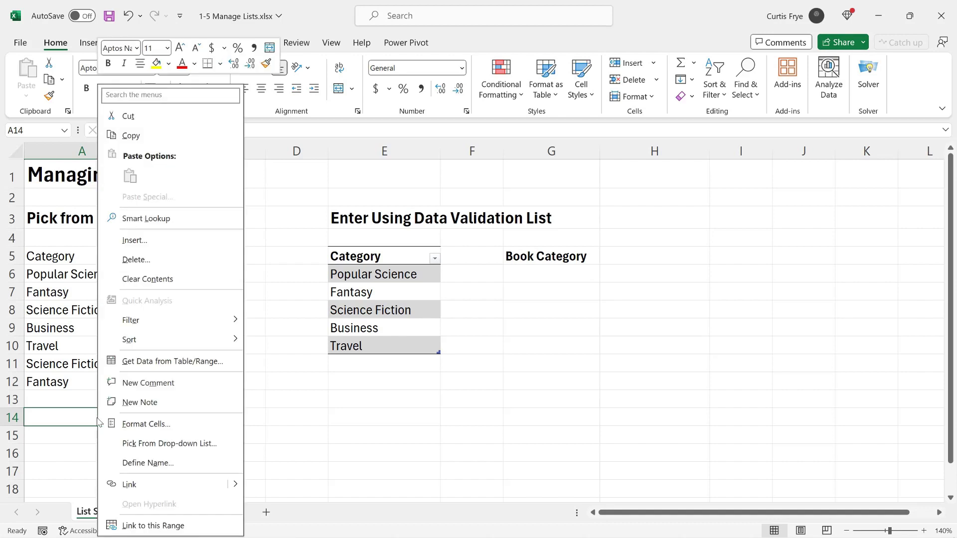
click(206, 443)
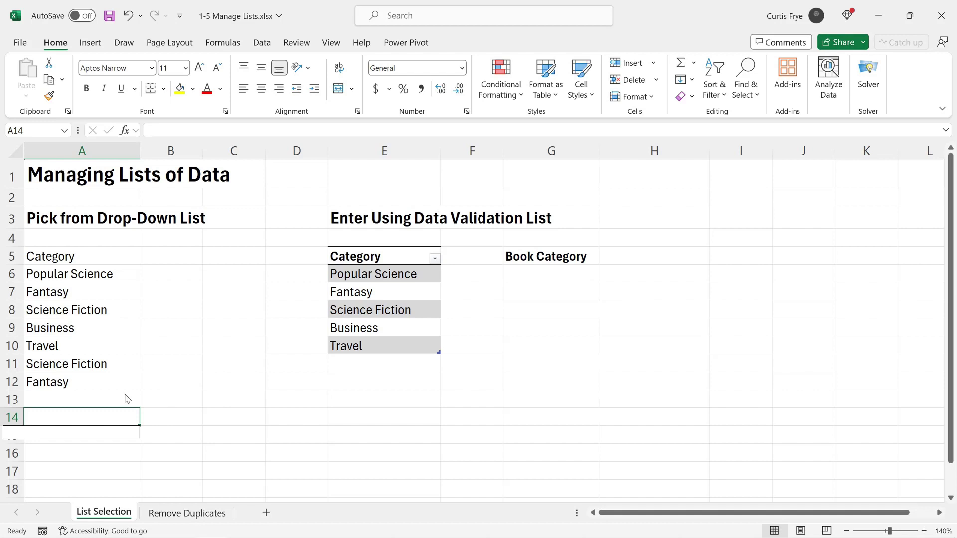
key(Escape)
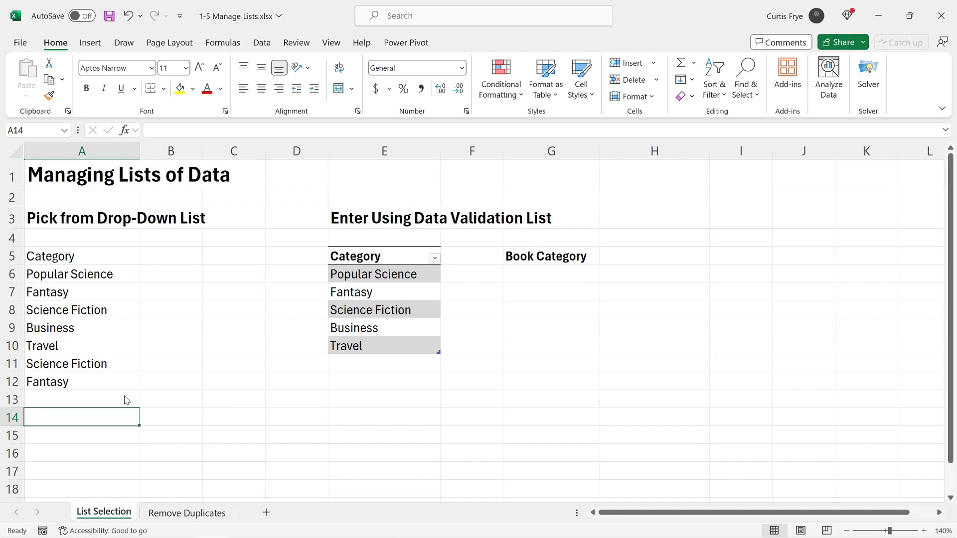
click(131, 396)
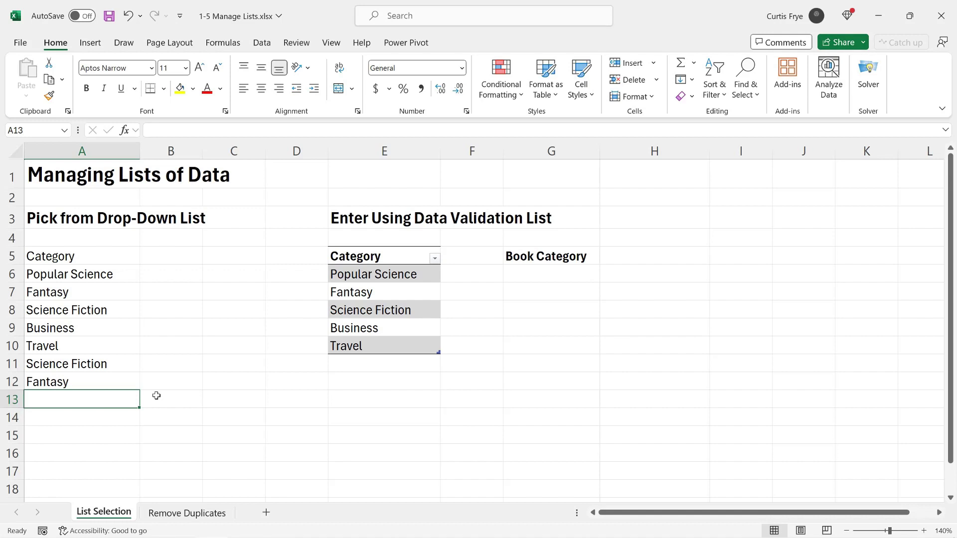
Step: Check the table name assigned to the Category table in column E
click(407, 253)
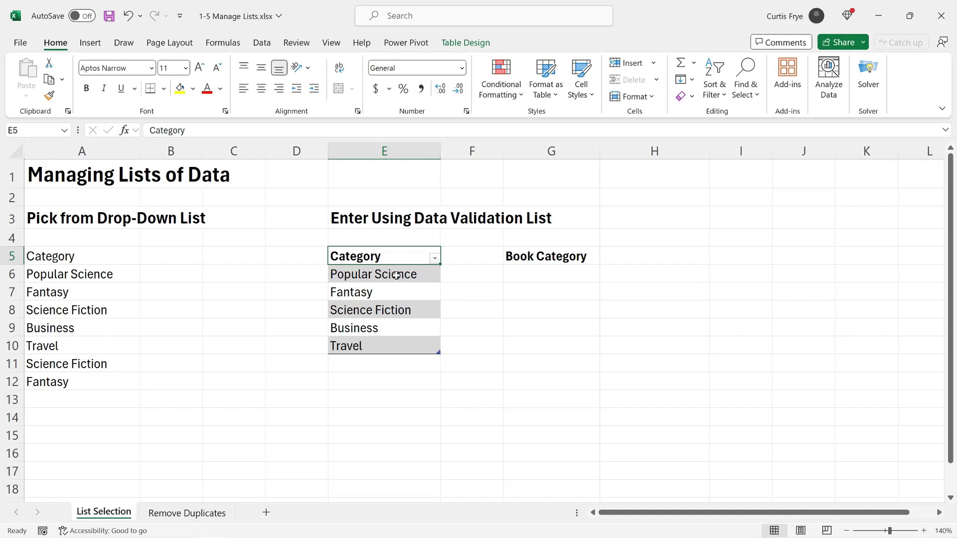
key(Down)
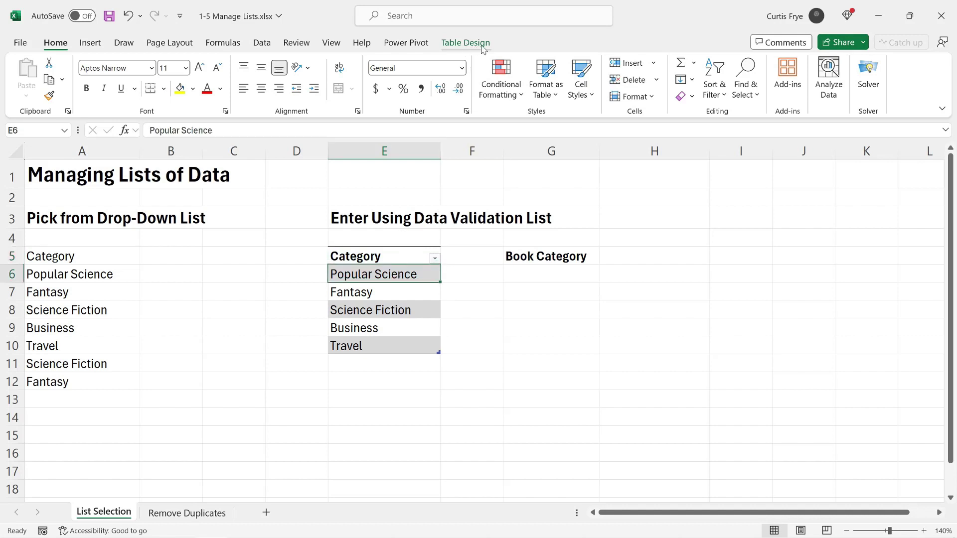
click(483, 48)
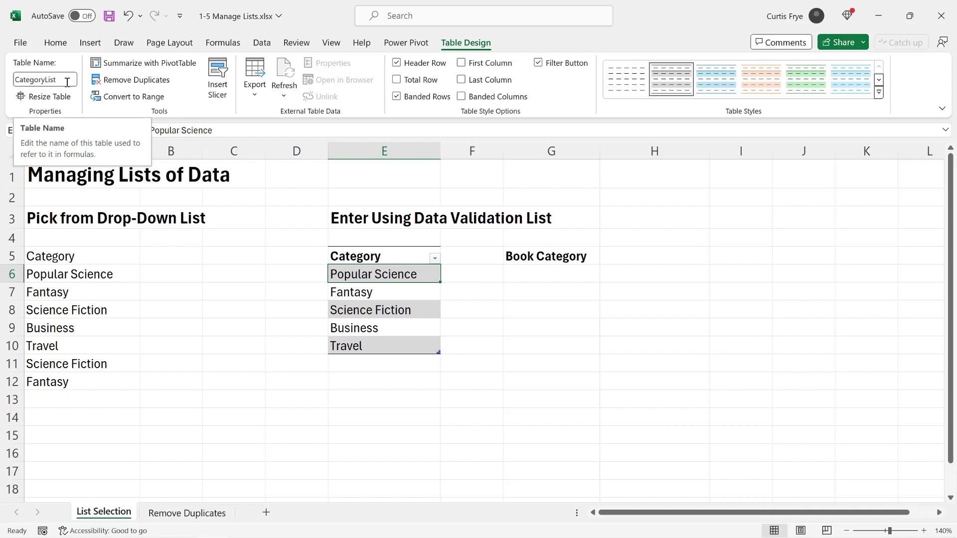
Step: Start a data validation rule for cell H5, beside Book Category, that allows only values from a List
click(680, 259)
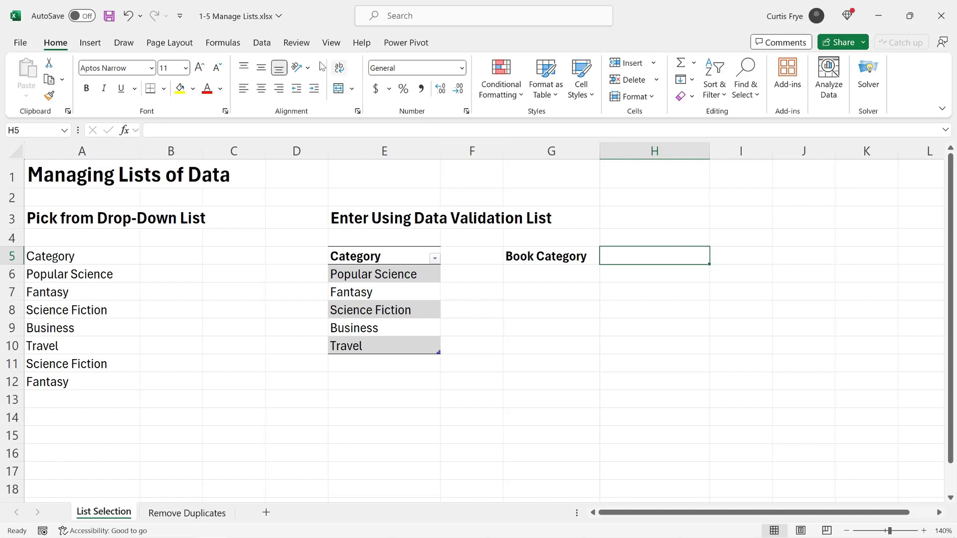
click(268, 49)
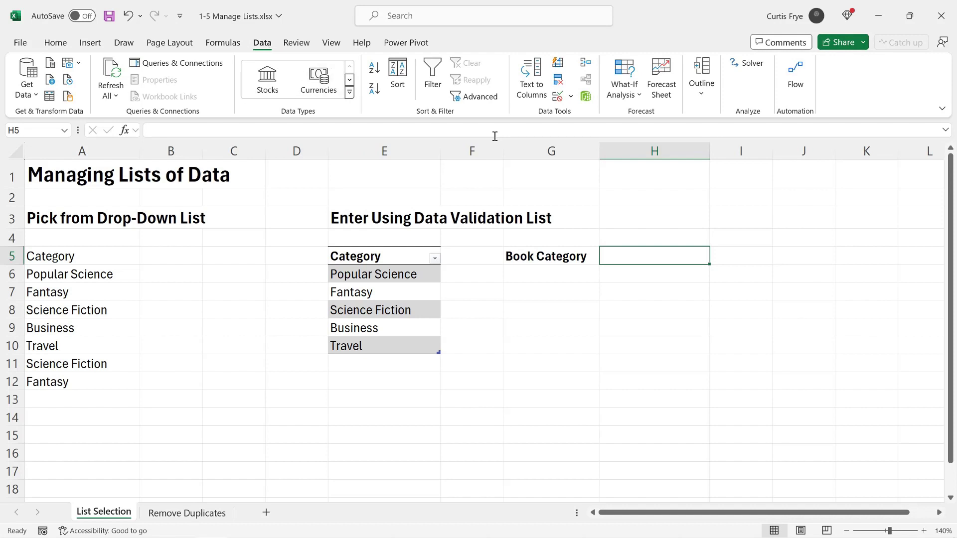
click(559, 96)
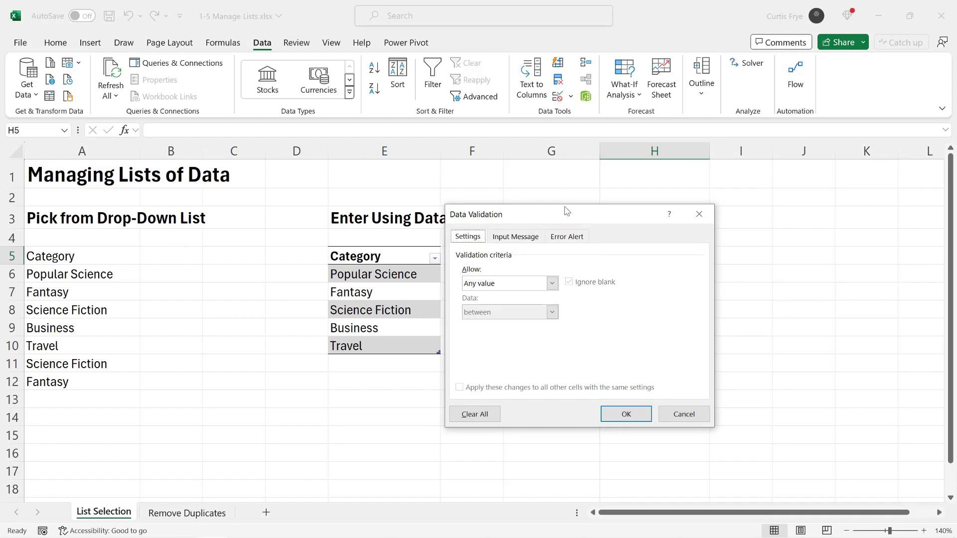
drag(567, 210, 589, 204)
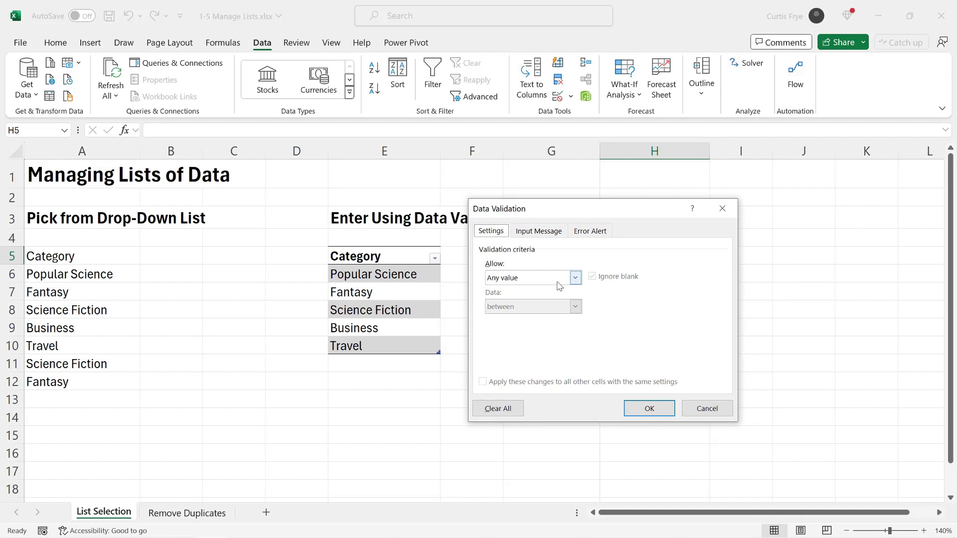
click(576, 278)
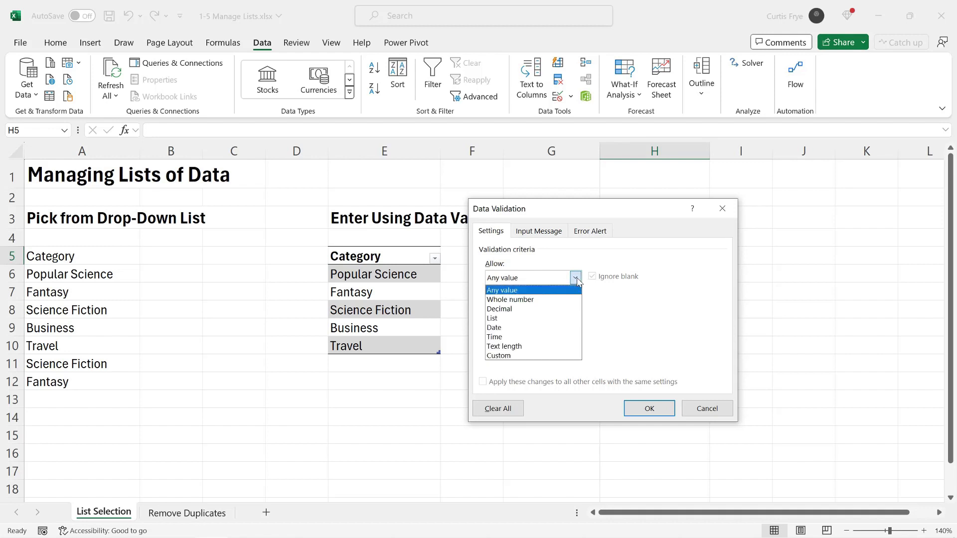
click(528, 320)
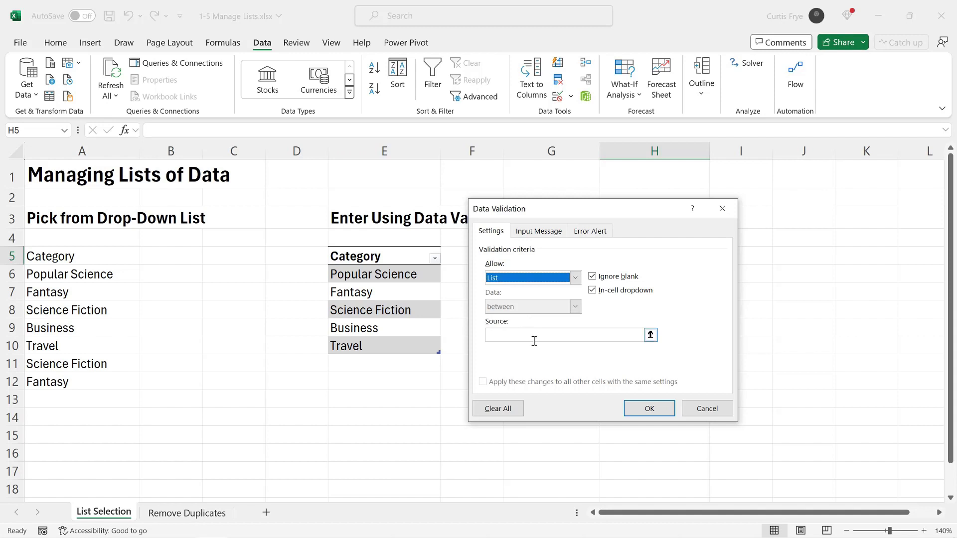
Step: Set the validation source to =$E$6:$E$10, apply the rule, and display the choices in cell H5
click(542, 339)
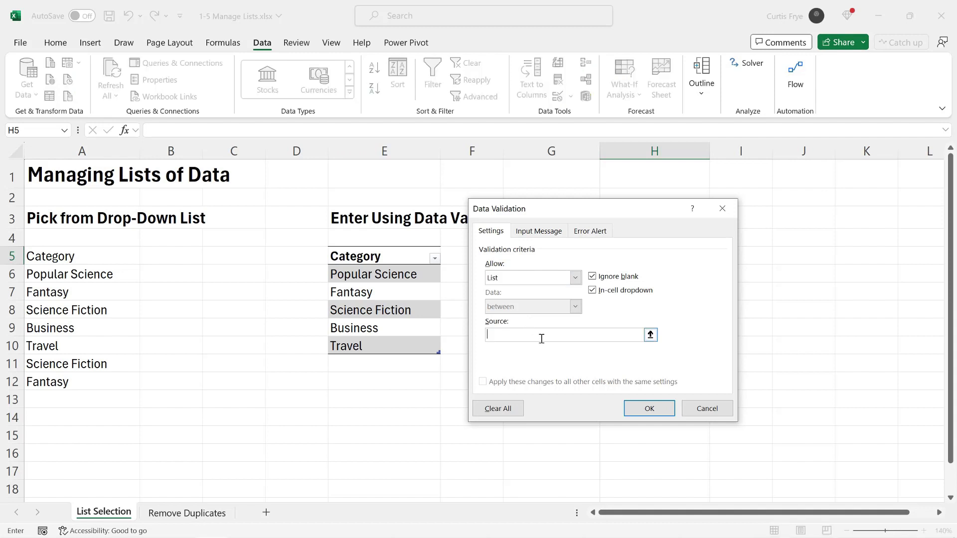
click(650, 335)
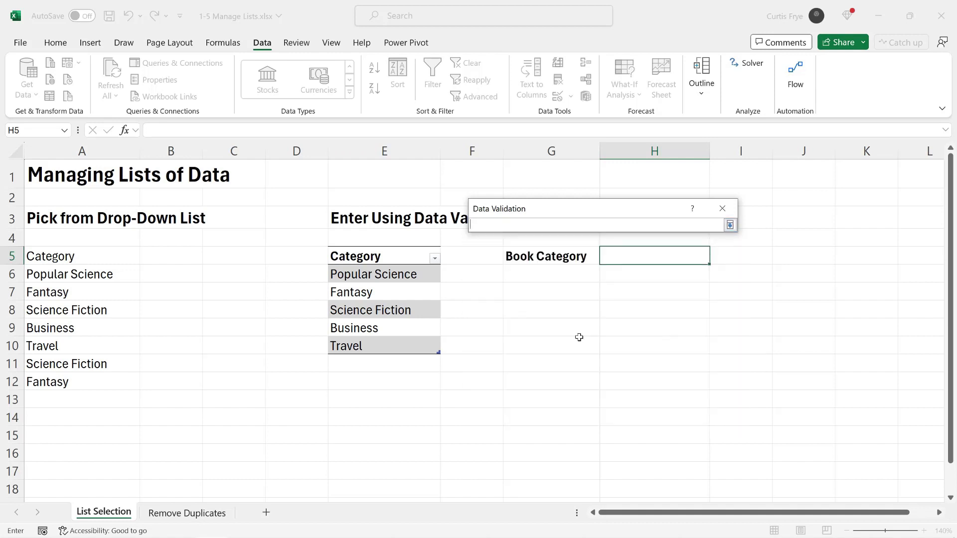
click(381, 277)
drag(381, 278, 439, 348)
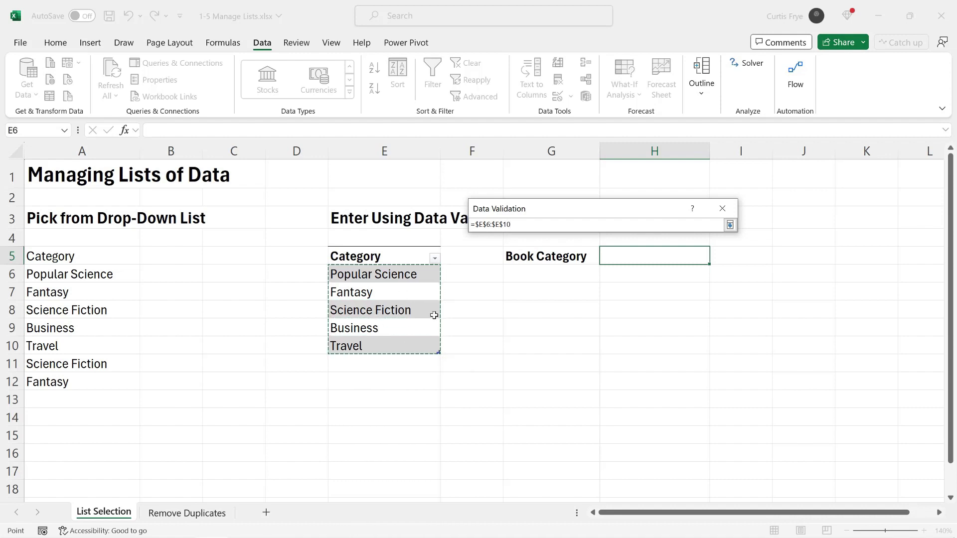
click(730, 225)
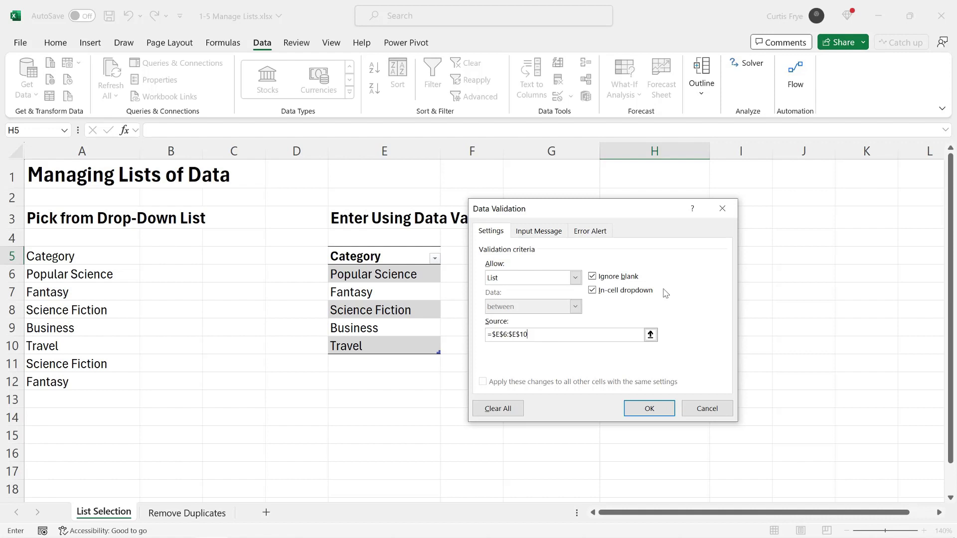
click(651, 408)
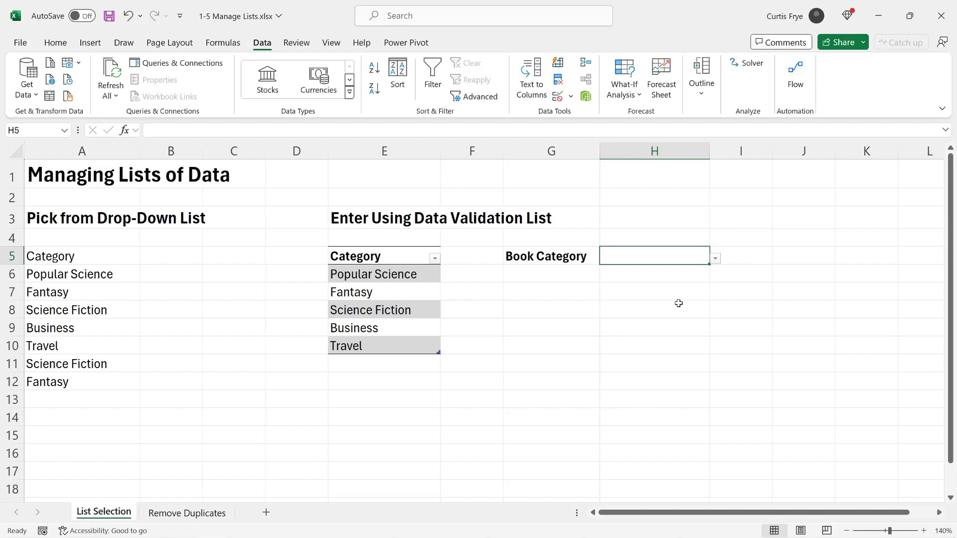
click(718, 261)
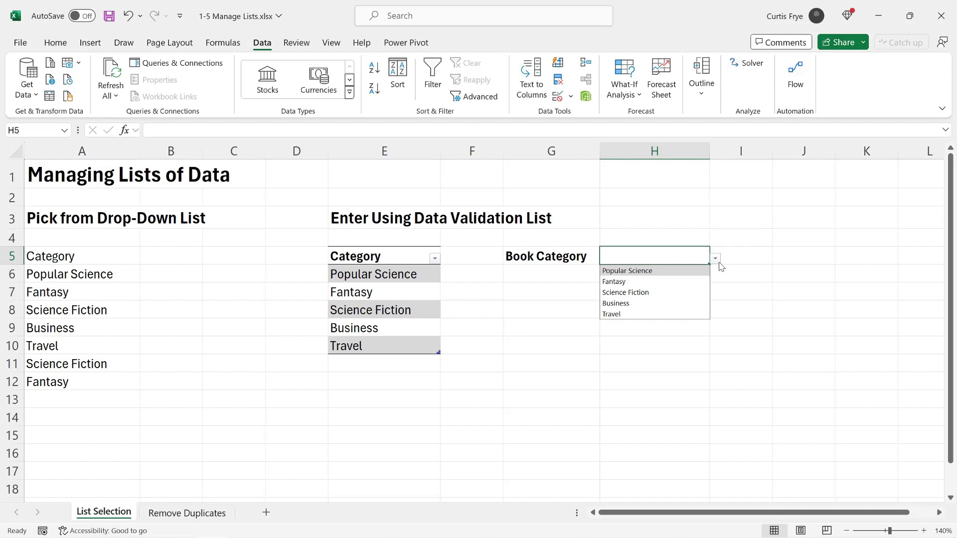
Step: Sort the Category table in column E from A to Z
click(412, 279)
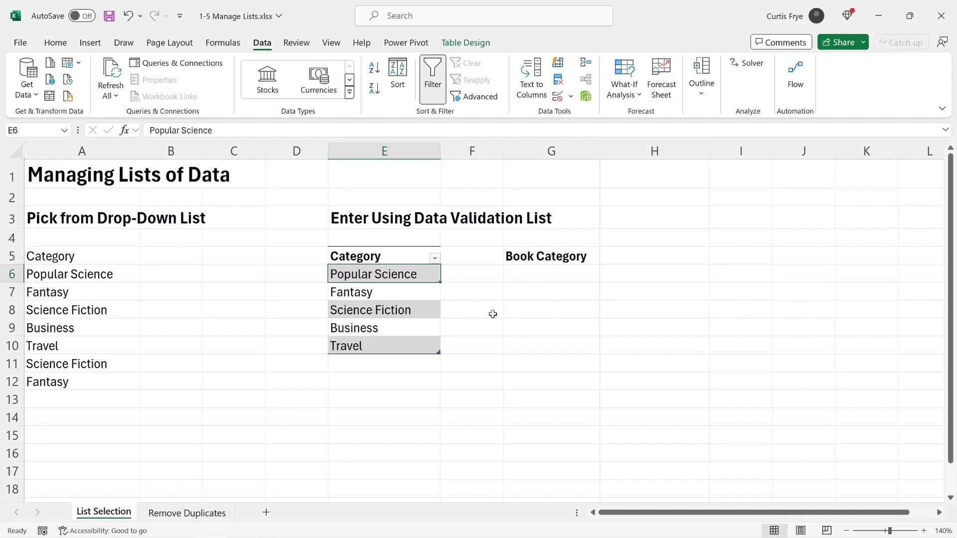
click(436, 260)
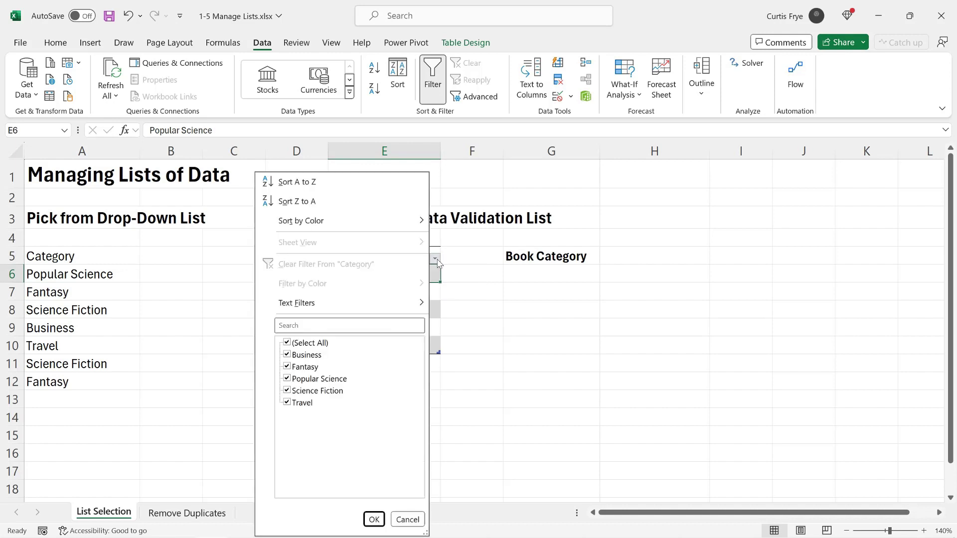
click(339, 185)
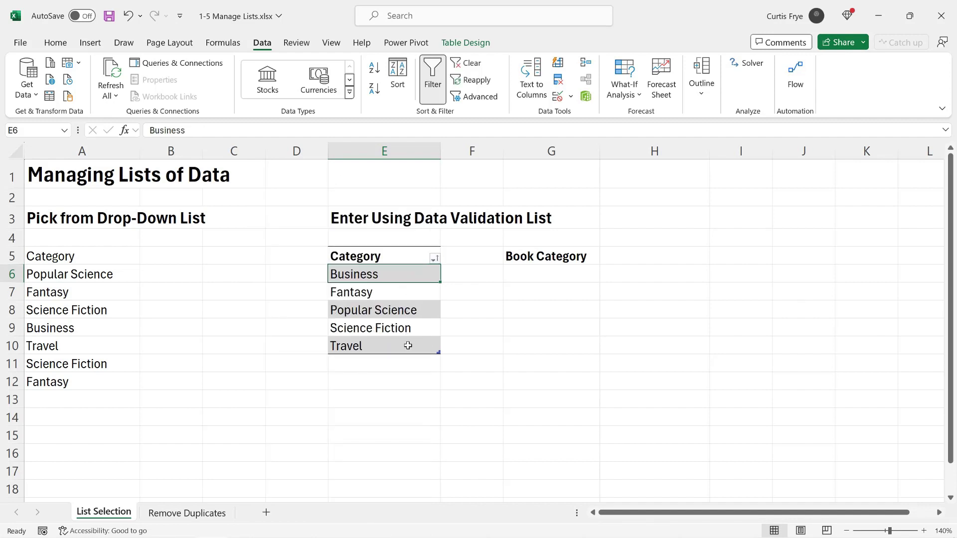
Step: Choose Popular Science from the validation list in cell H5, beside Book Category
click(636, 258)
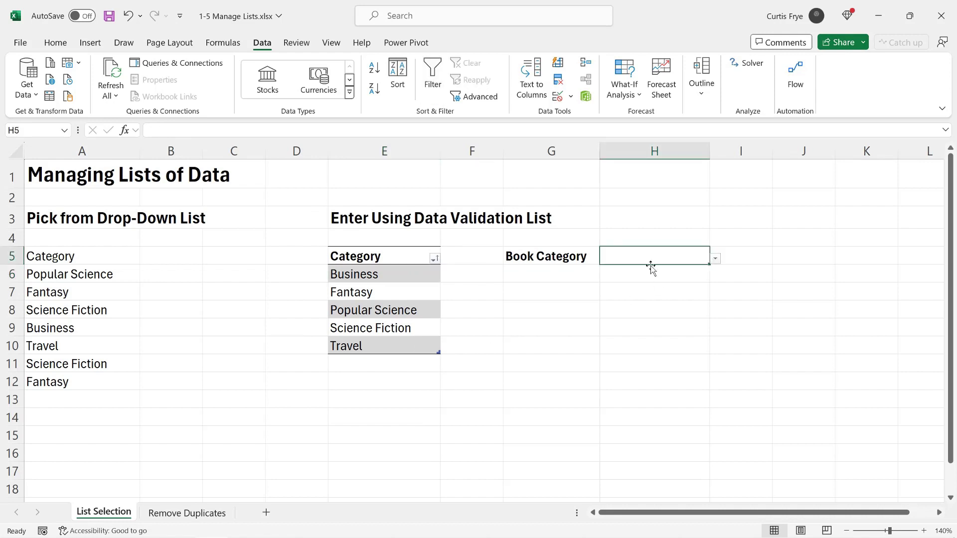
click(717, 259)
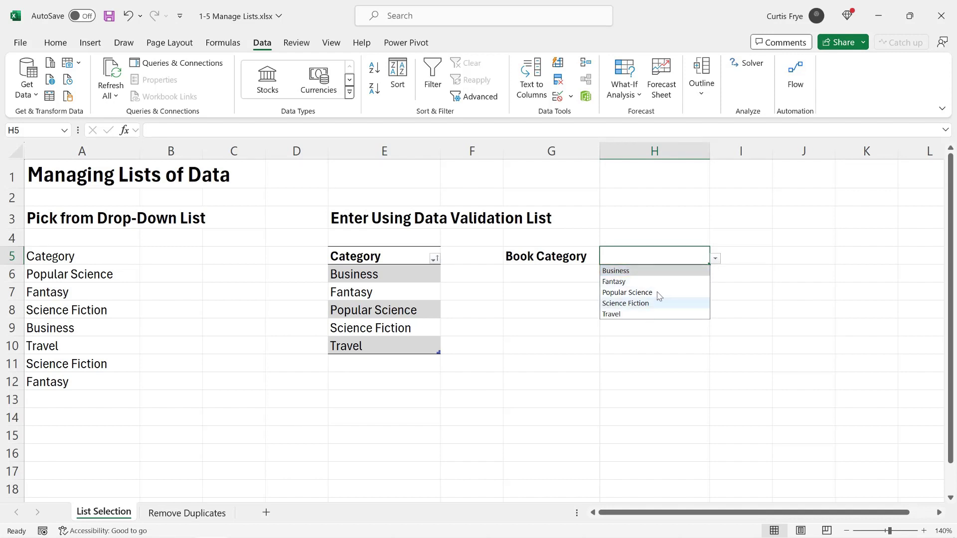
click(654, 259)
click(719, 258)
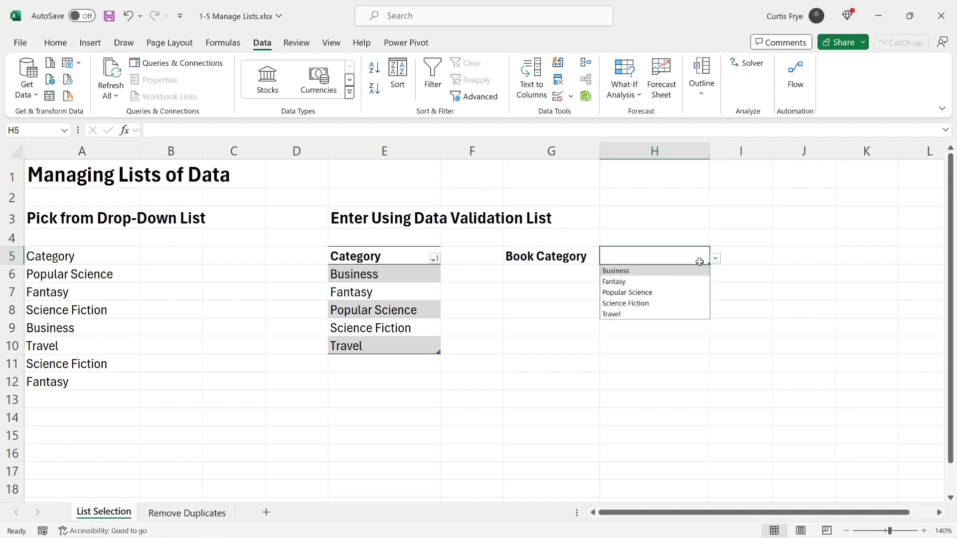
click(669, 293)
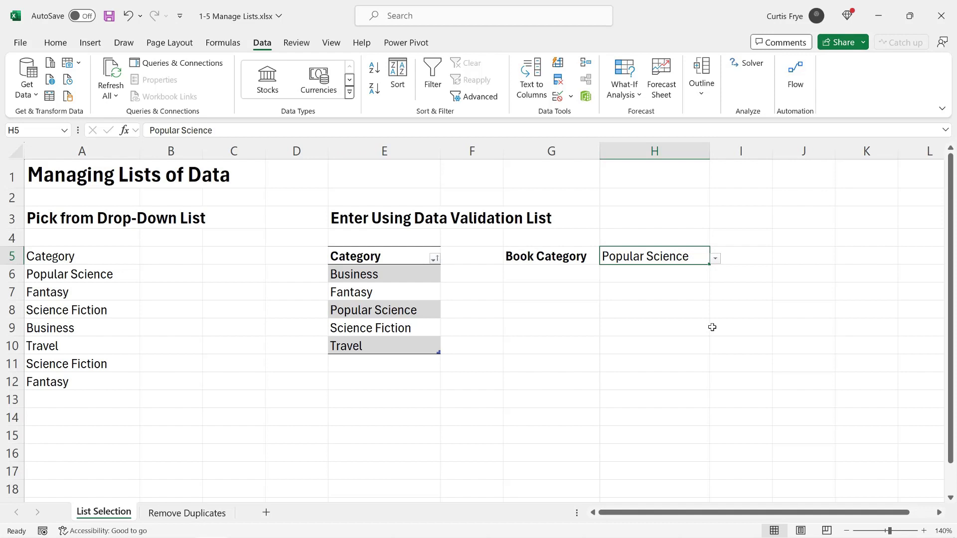
Step: Add Romance as a new entry below Travel in the Category table in column E, and display the choices in cell H5
click(397, 342)
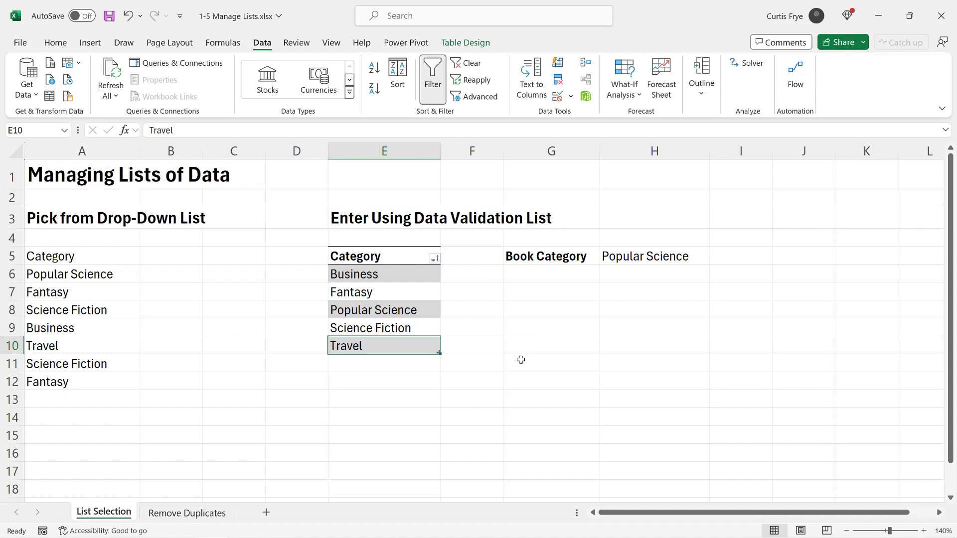
key(Down)
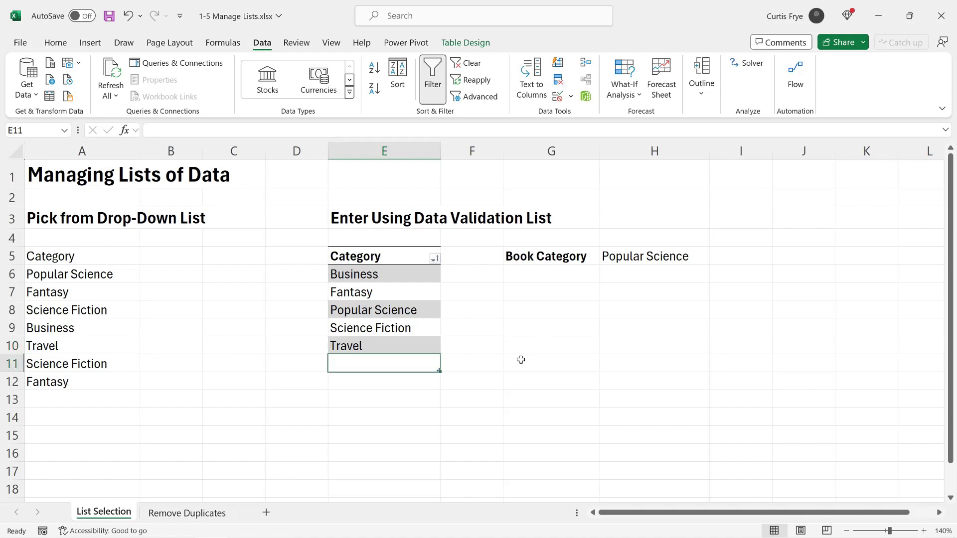
text(Romanc)
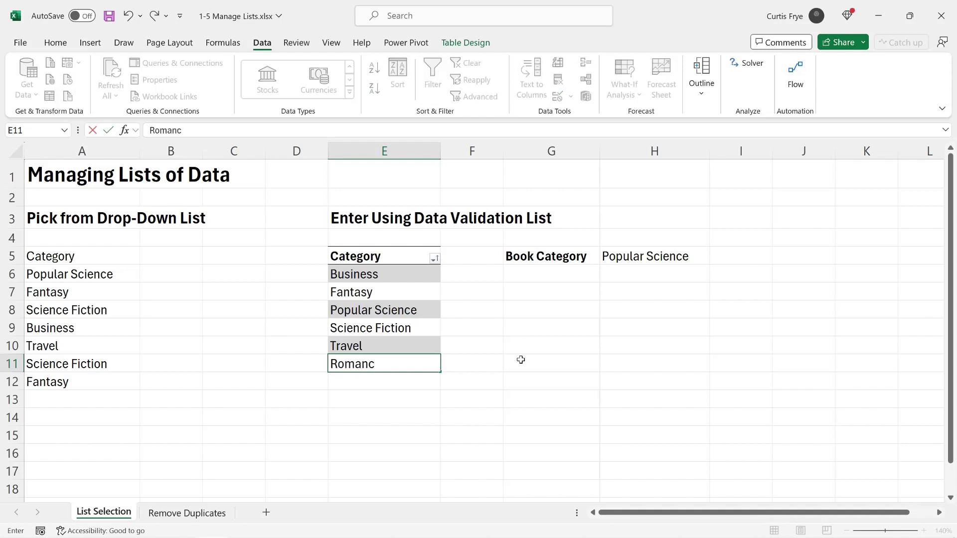
text(e)
key(Return)
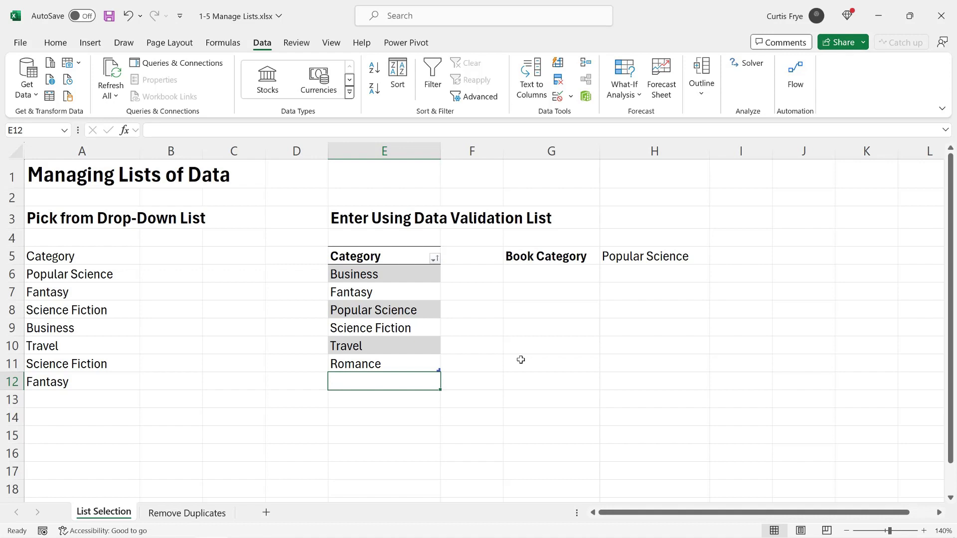
click(654, 254)
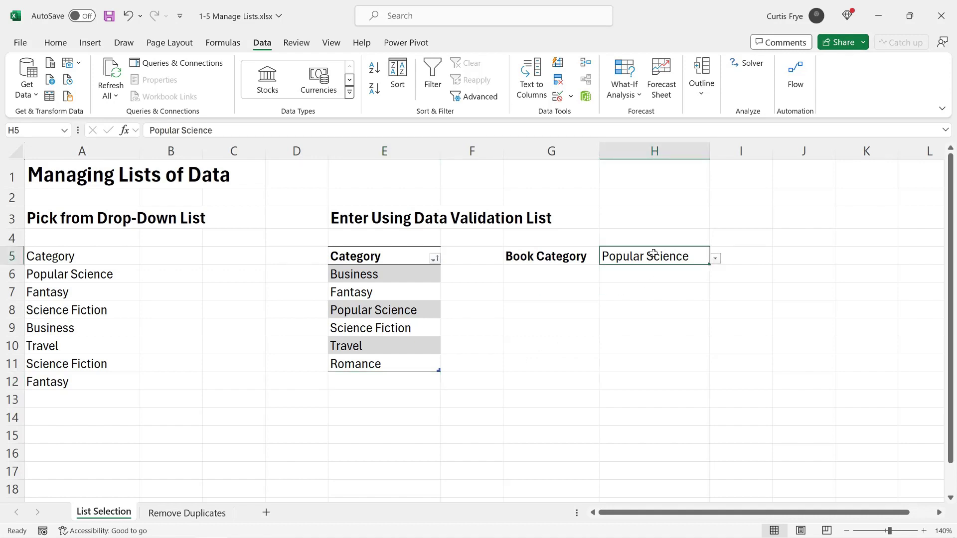
click(716, 259)
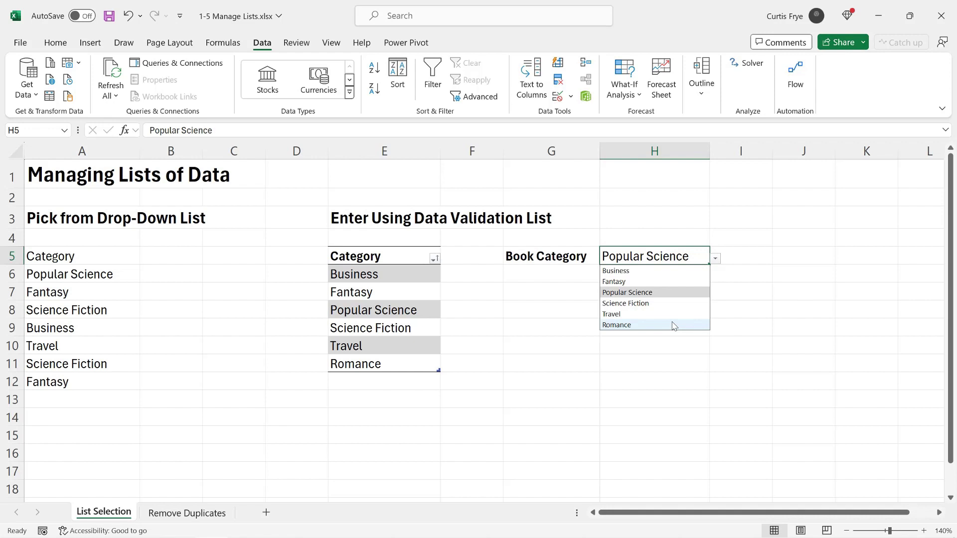
Step: Sort the extended Category table in column E from A to Z again
click(414, 279)
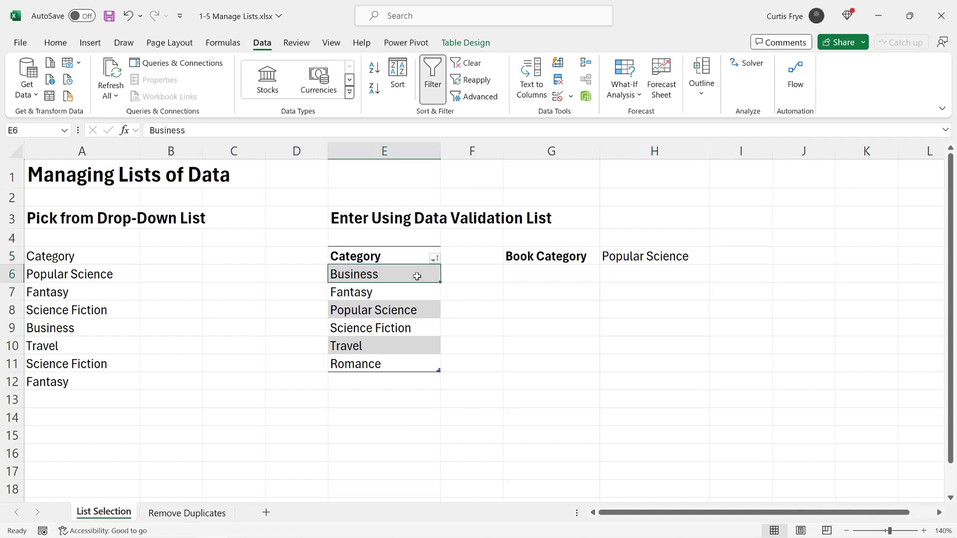
click(434, 258)
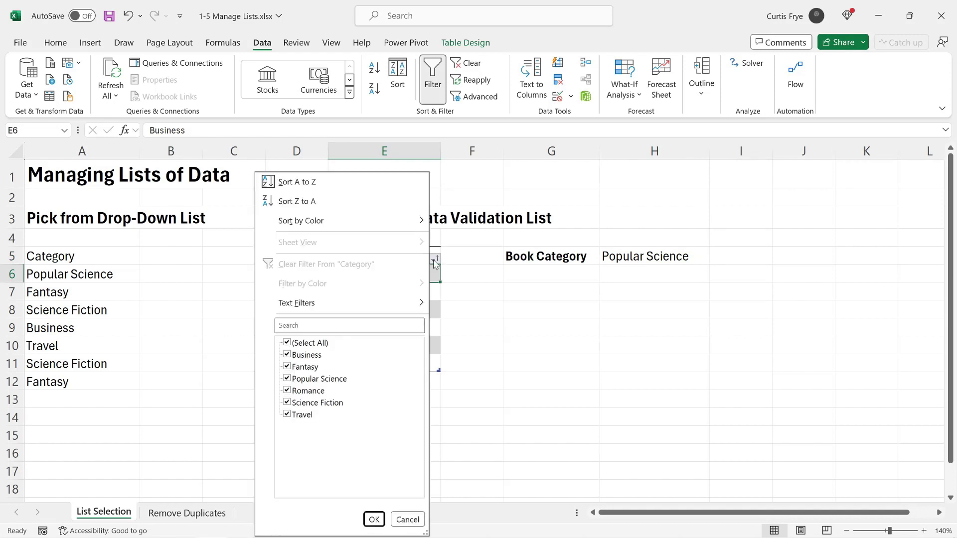
click(289, 181)
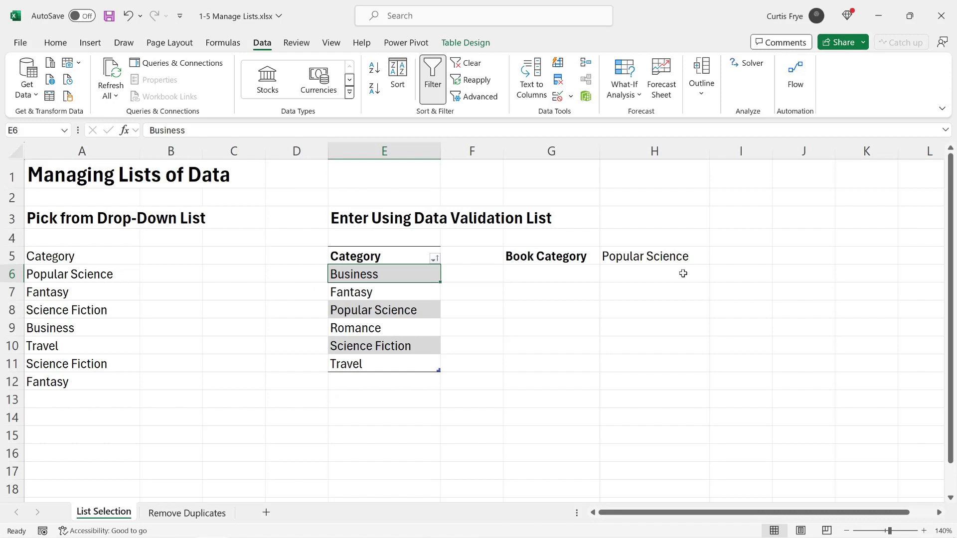
Step: Set the Book Category in cell H5 to Romance using its validation list
click(668, 259)
click(716, 260)
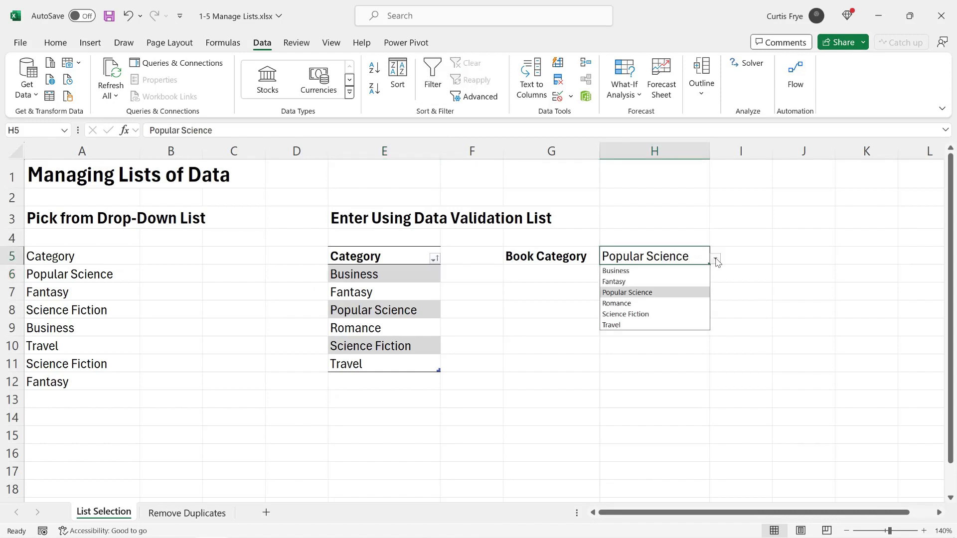
click(662, 302)
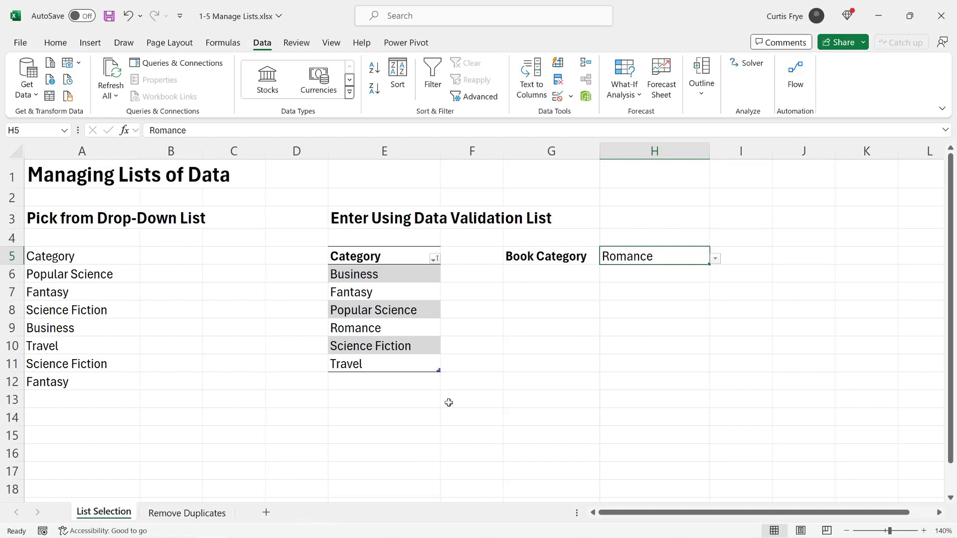
Step: On the Remove Duplicates worksheet, remove duplicate rows from A2:B9, comparing both the First Name and Last Name columns
click(217, 516)
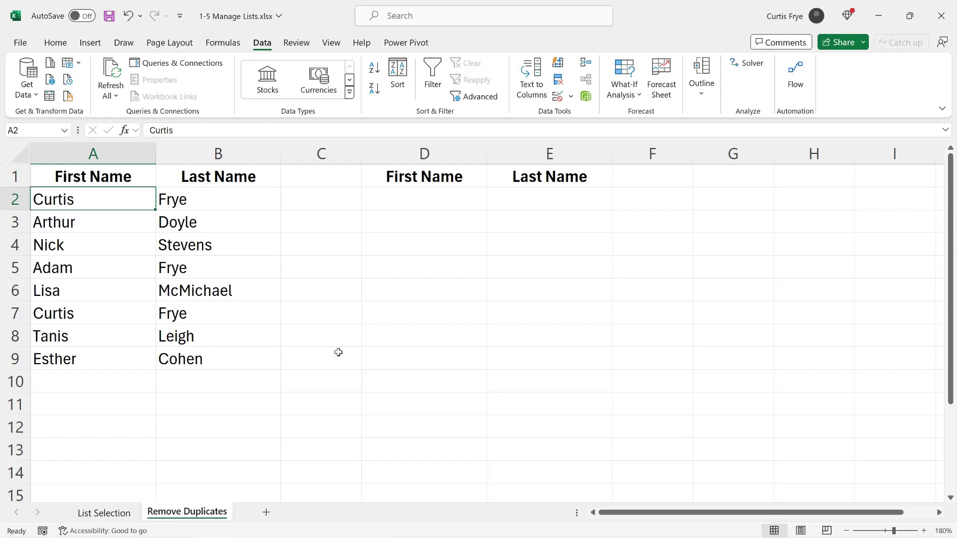
drag(116, 205, 207, 360)
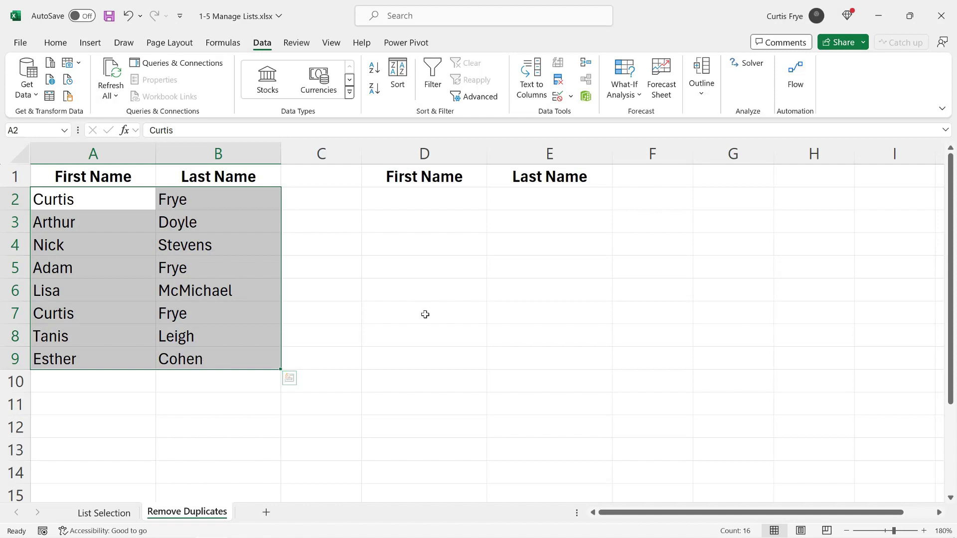
click(559, 84)
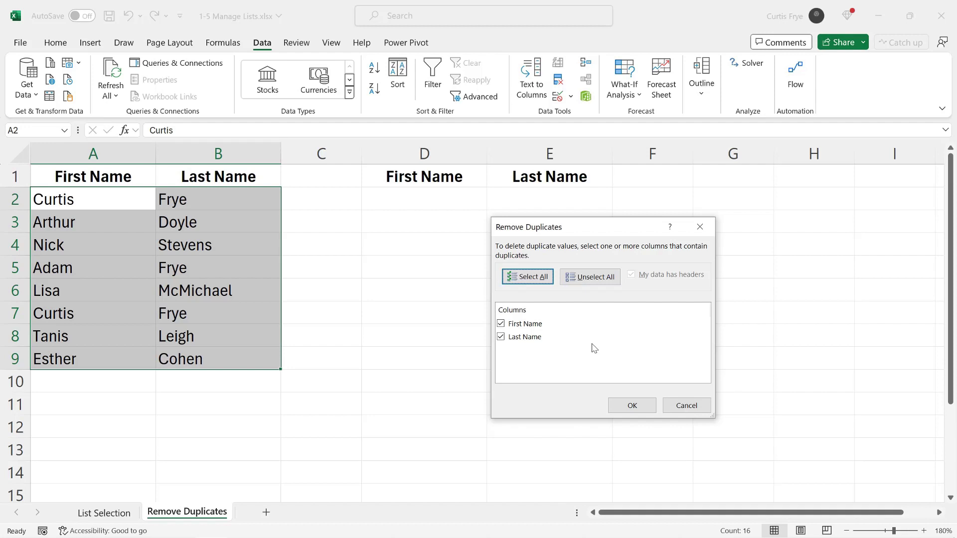
click(624, 402)
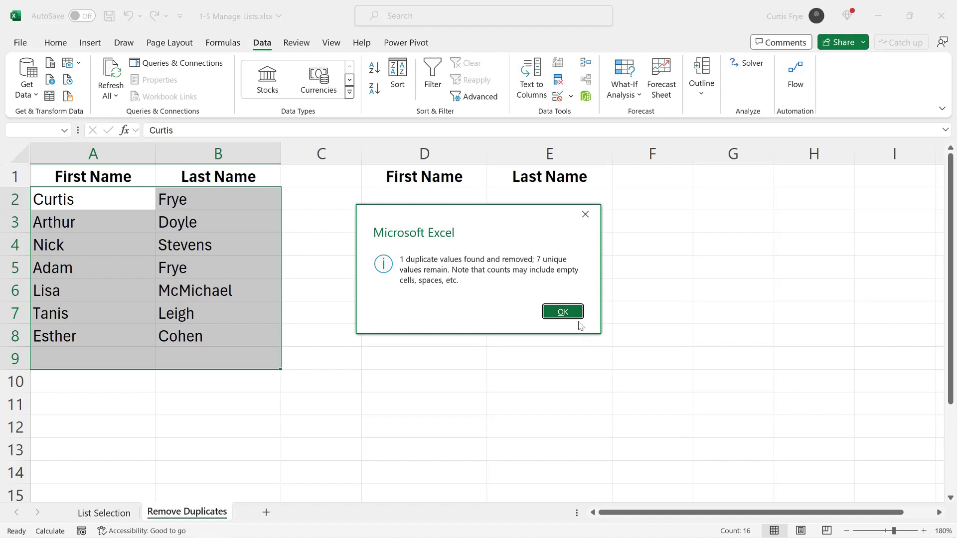
click(563, 312)
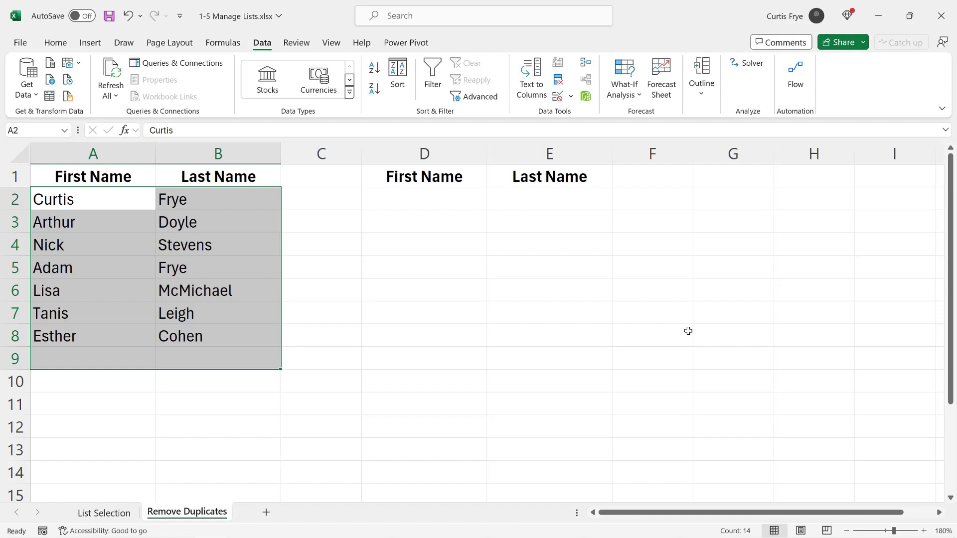
Step: Undo the duplicate removal in the name list and deselect the range
key(ctrl+z)
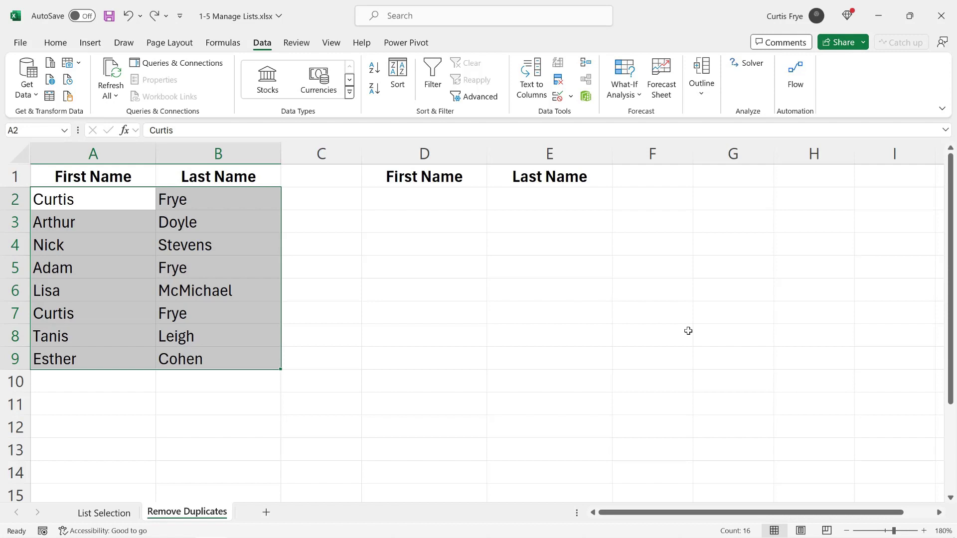
click(203, 309)
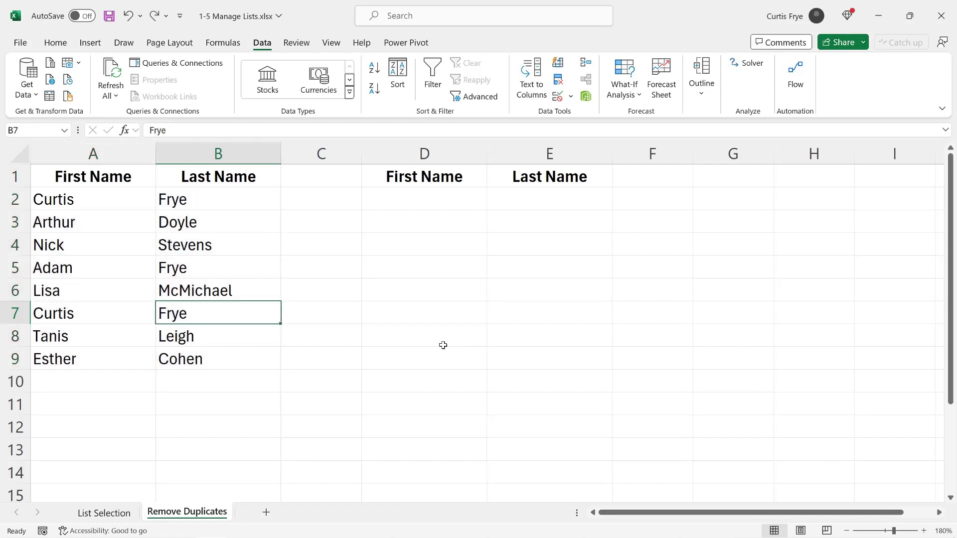
Step: Extract the unique name rows into columns D and E by entering =UNIQUE(A2:B9,FALSE) in cell D2
click(402, 206)
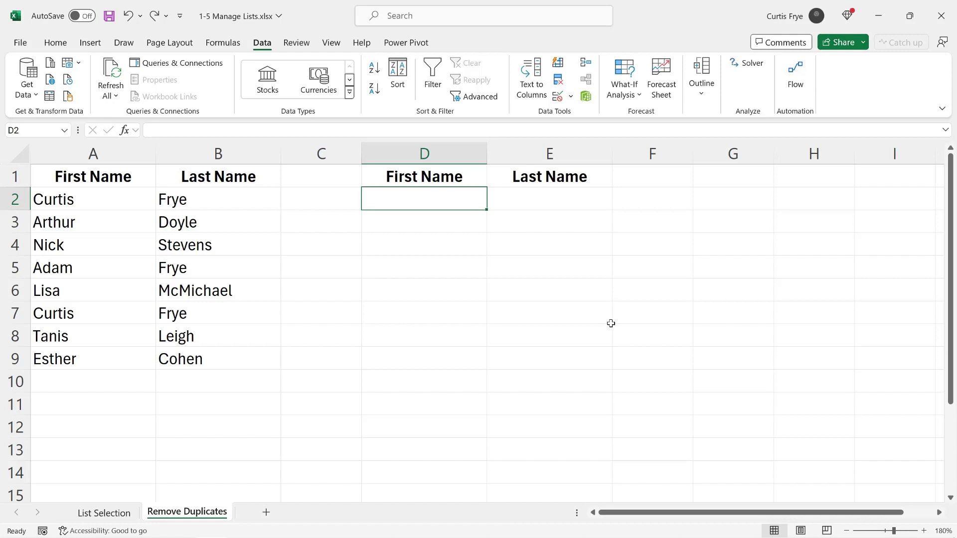
text(=)
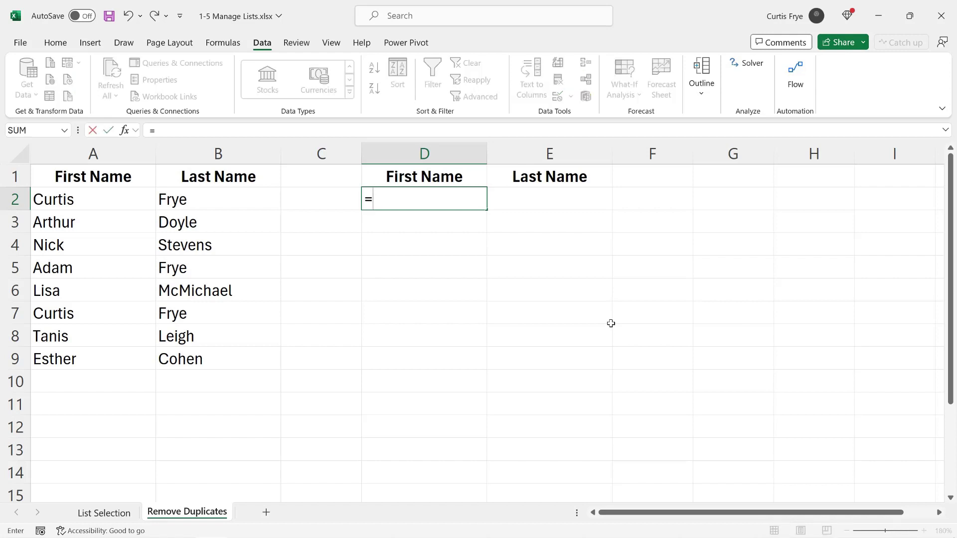
text(uni)
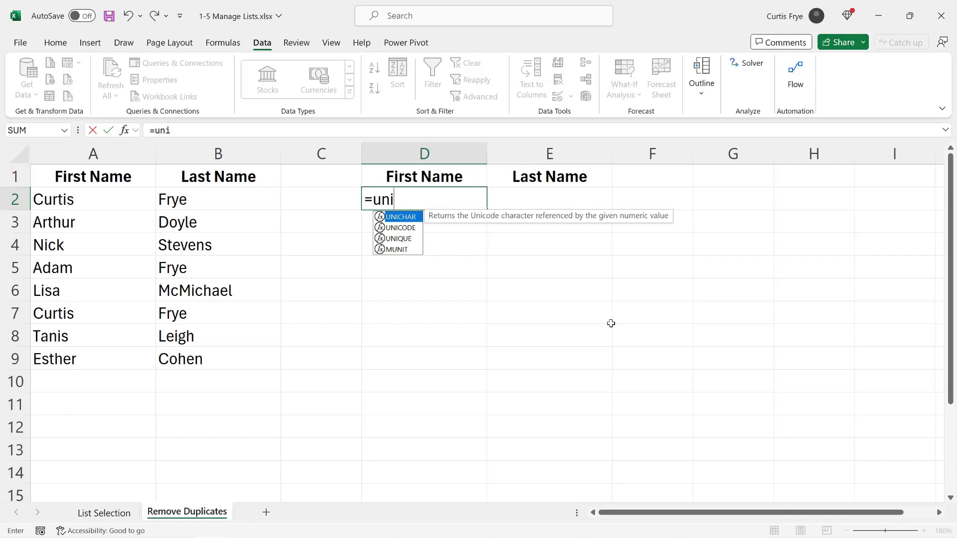
key(Down)
key(Down)
key(Tab)
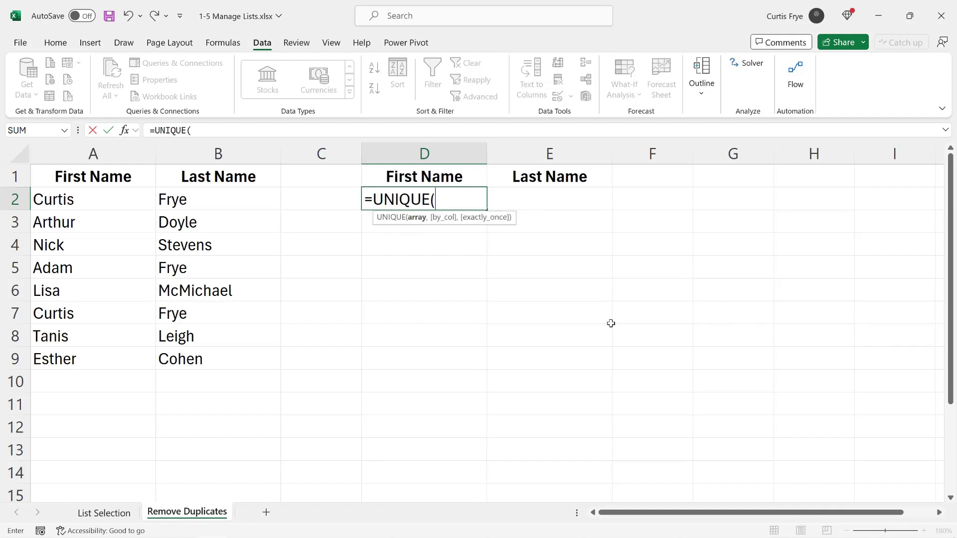
drag(102, 201, 208, 353)
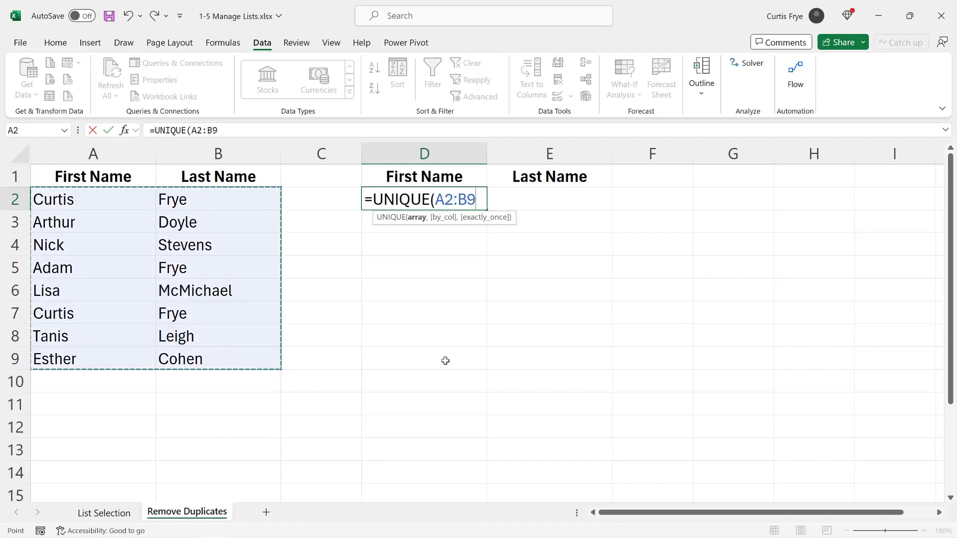
text(,)
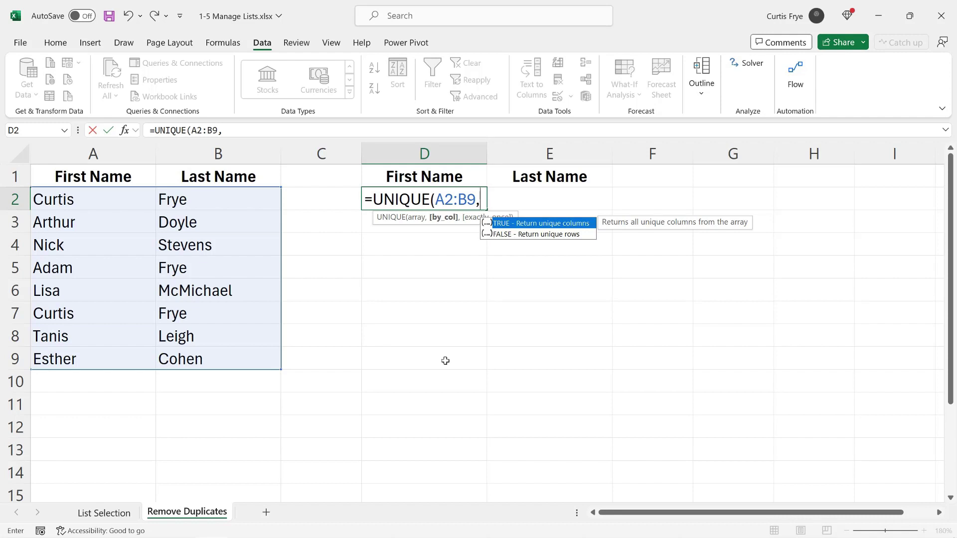
key(Down)
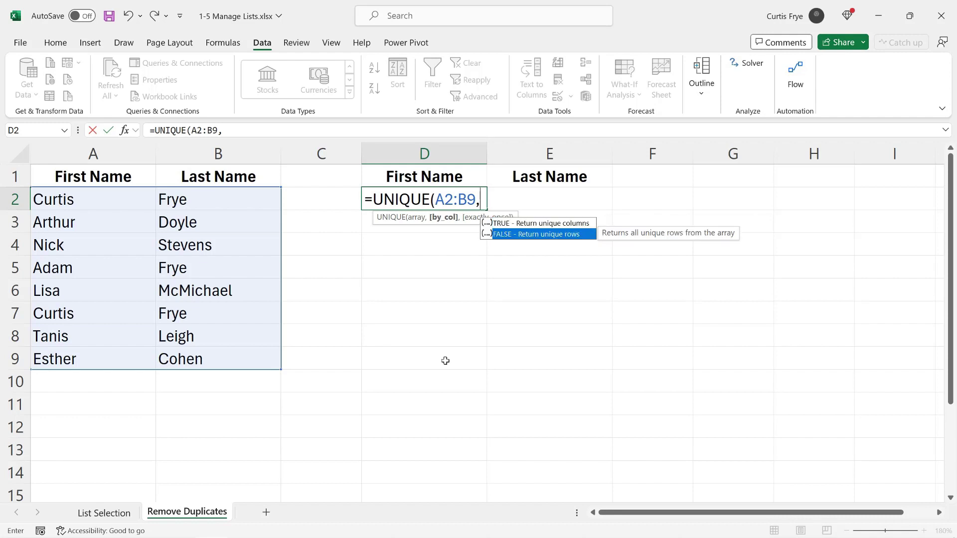
key(Tab)
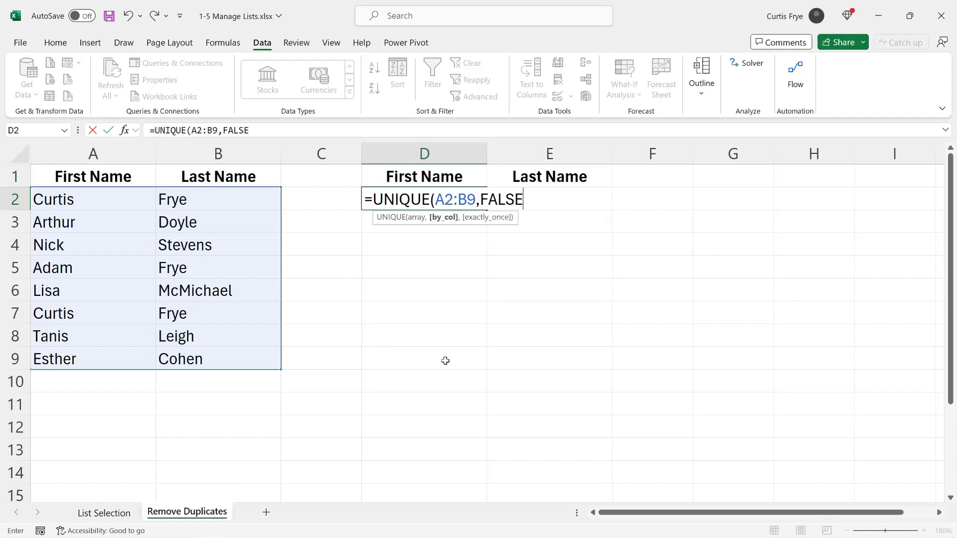
text())
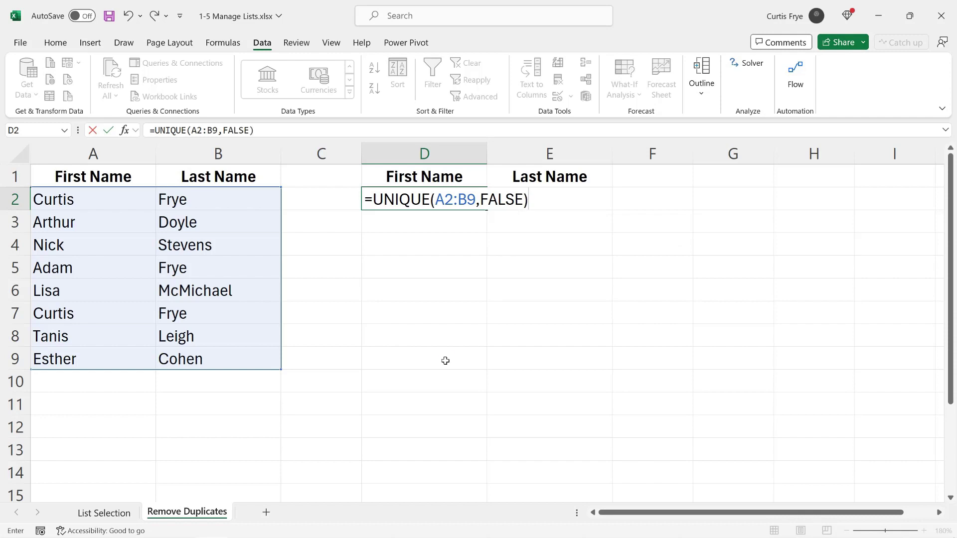
key(Return)
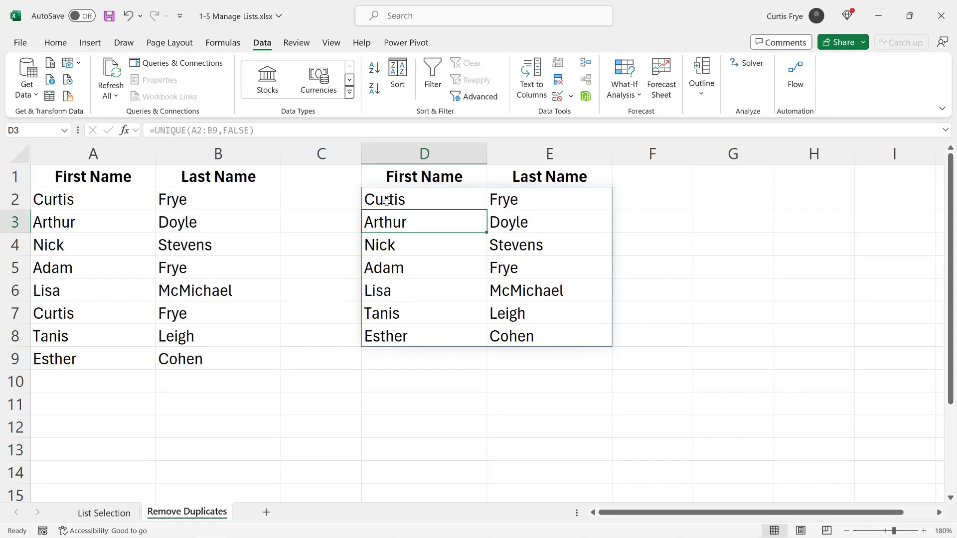
click(326, 200)
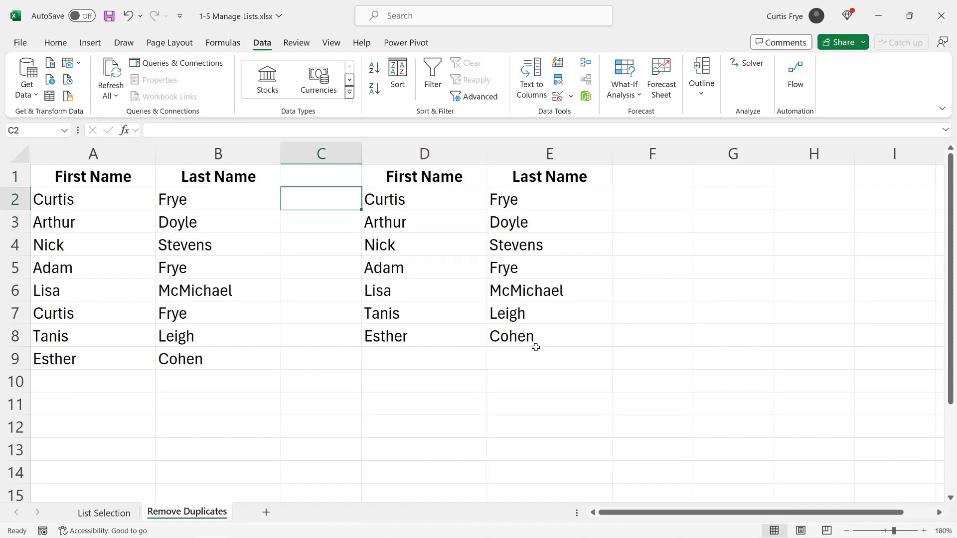